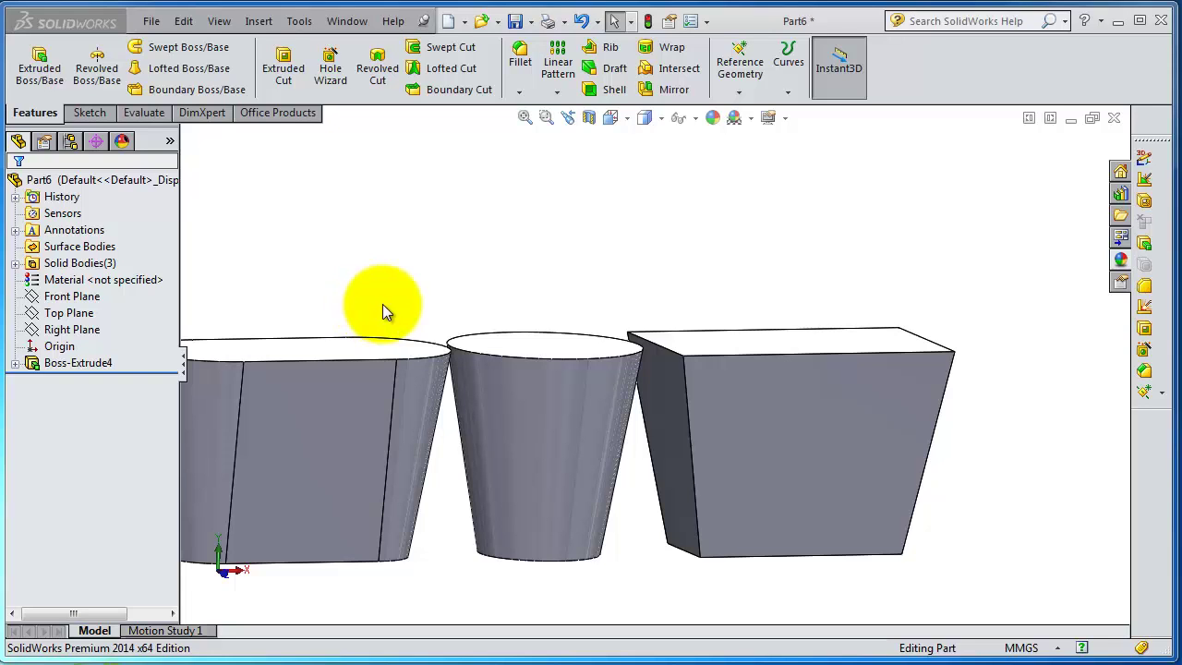
Step: Orbit and zoom the model to view the three solids from higher up, showing the box's side face
middle_drag(422, 298, 527, 363)
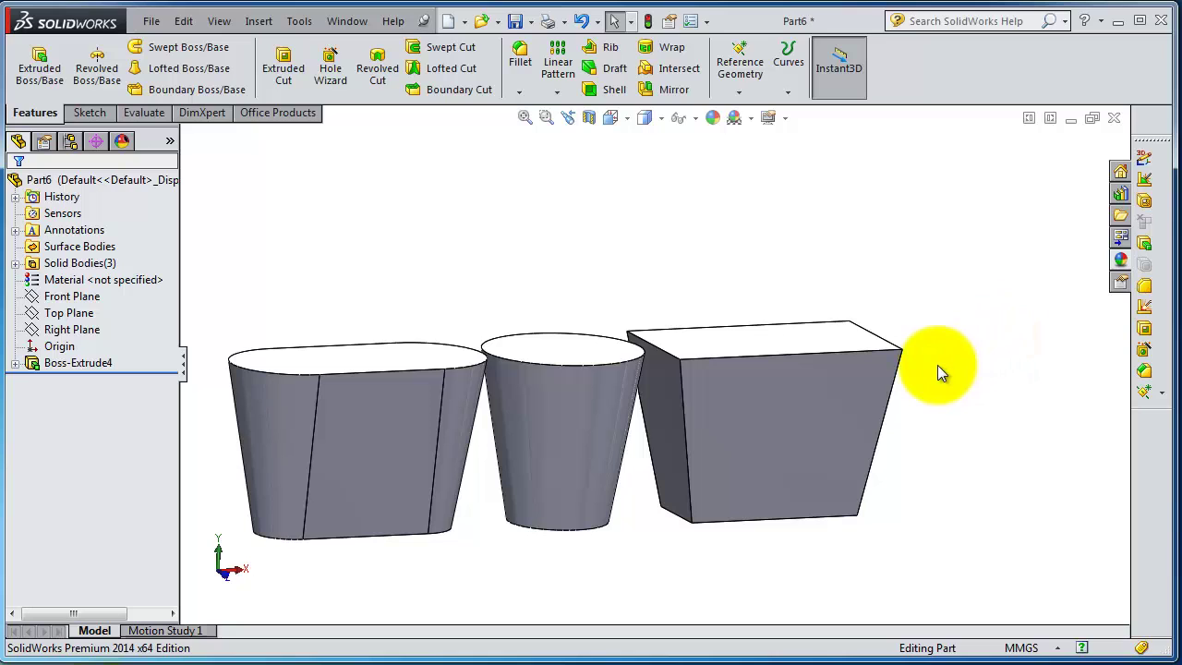
scroll(585, 345, up, 2)
scroll(576, 358, down, 2)
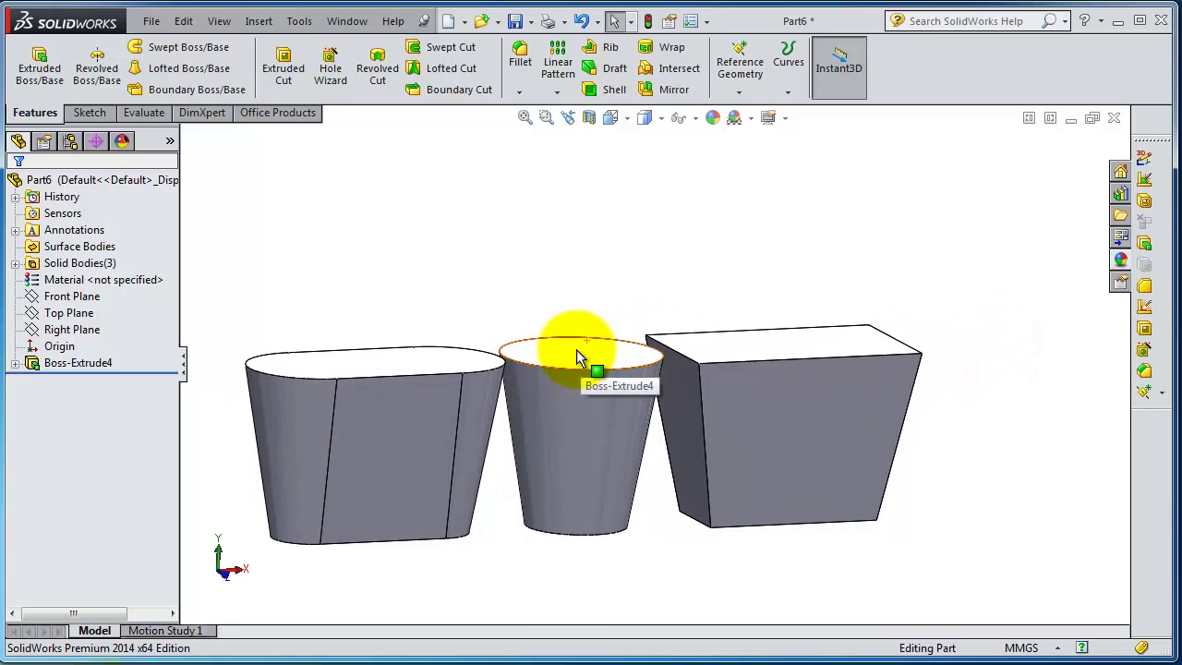
mouse_move(540, 318)
middle_down()
mouse_move(573, 323)
mouse_move(562, 274)
mouse_move(541, 295)
middle_up()
scroll(601, 379, up, 2)
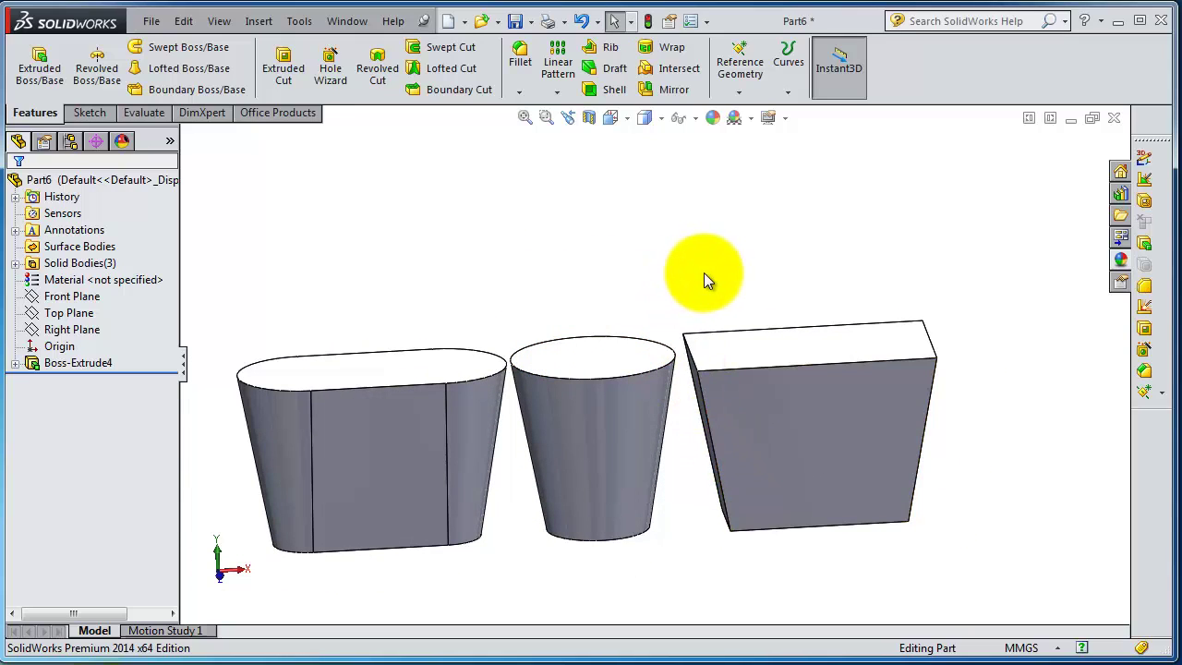
middle_drag(705, 277, 681, 281)
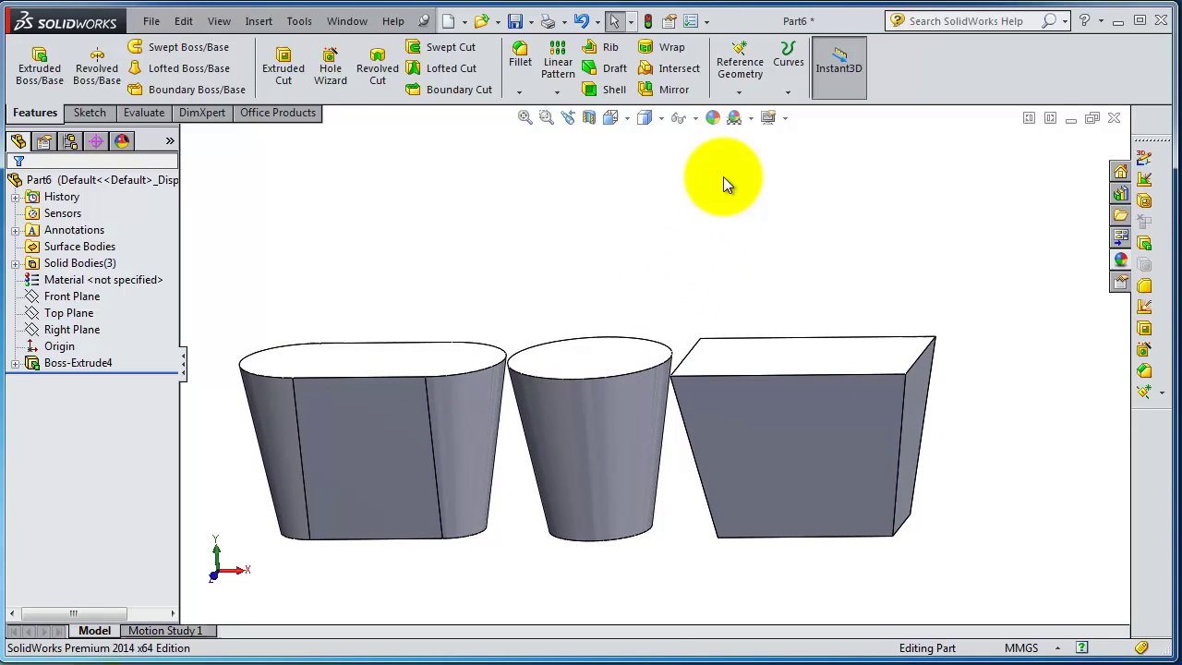
Step: Tint the whole Part6 light green via Edit Appearance, after trying red, dark red and darker green
click(709, 121)
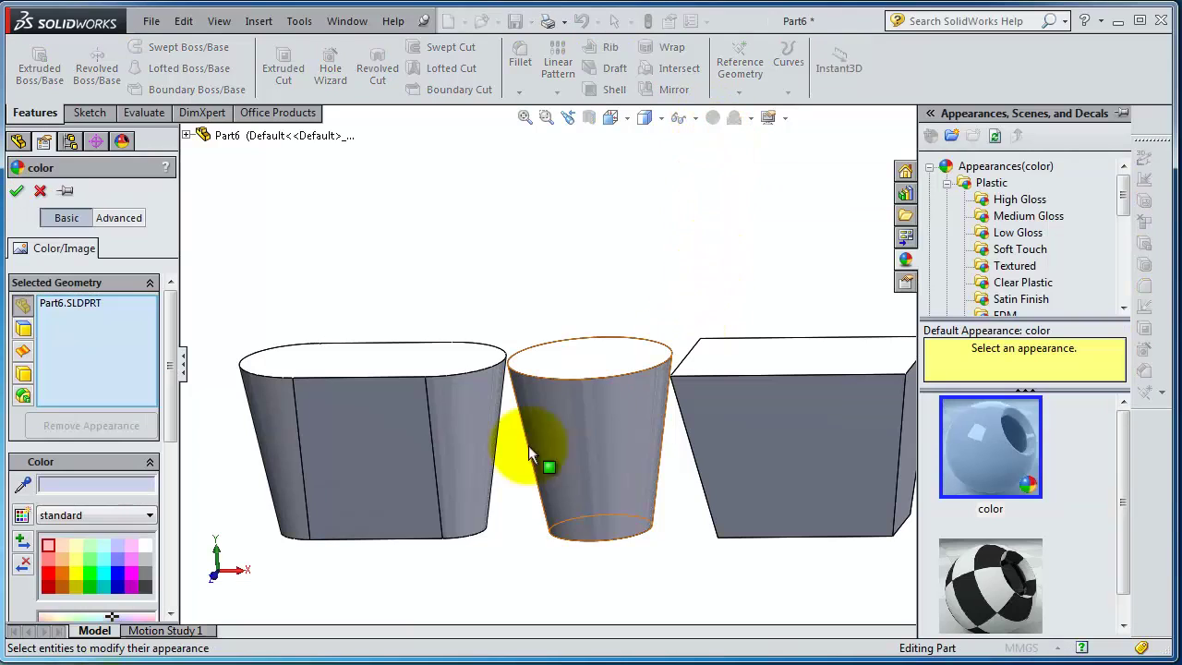
middle_drag(560, 580, 660, 594)
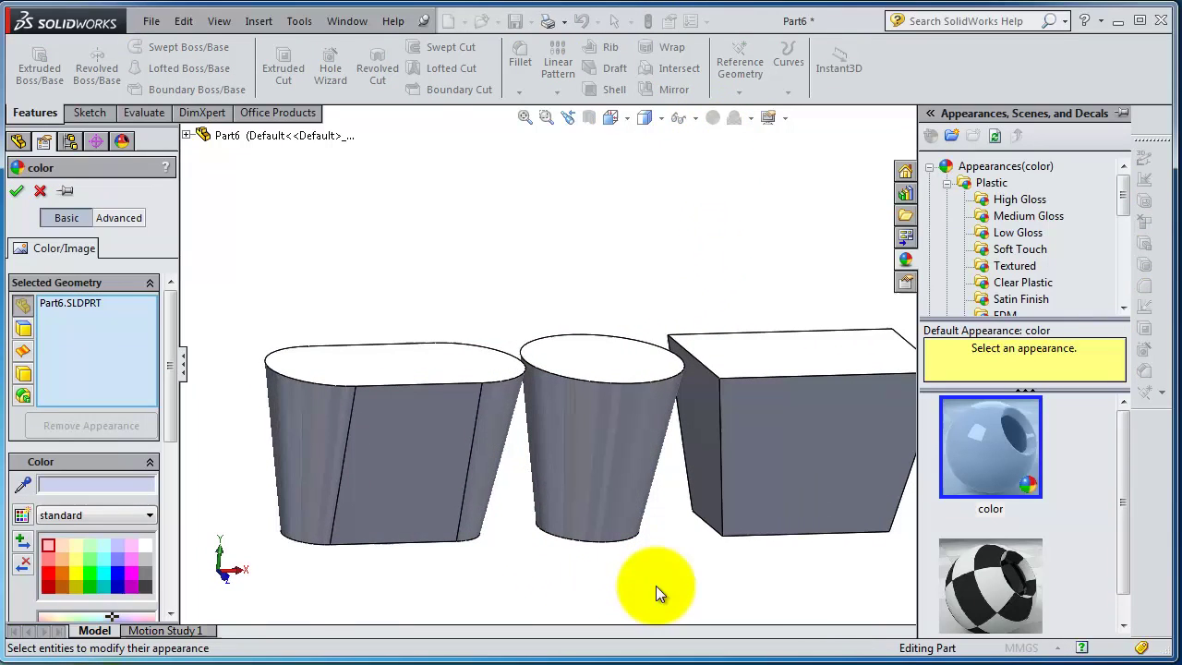
click(52, 580)
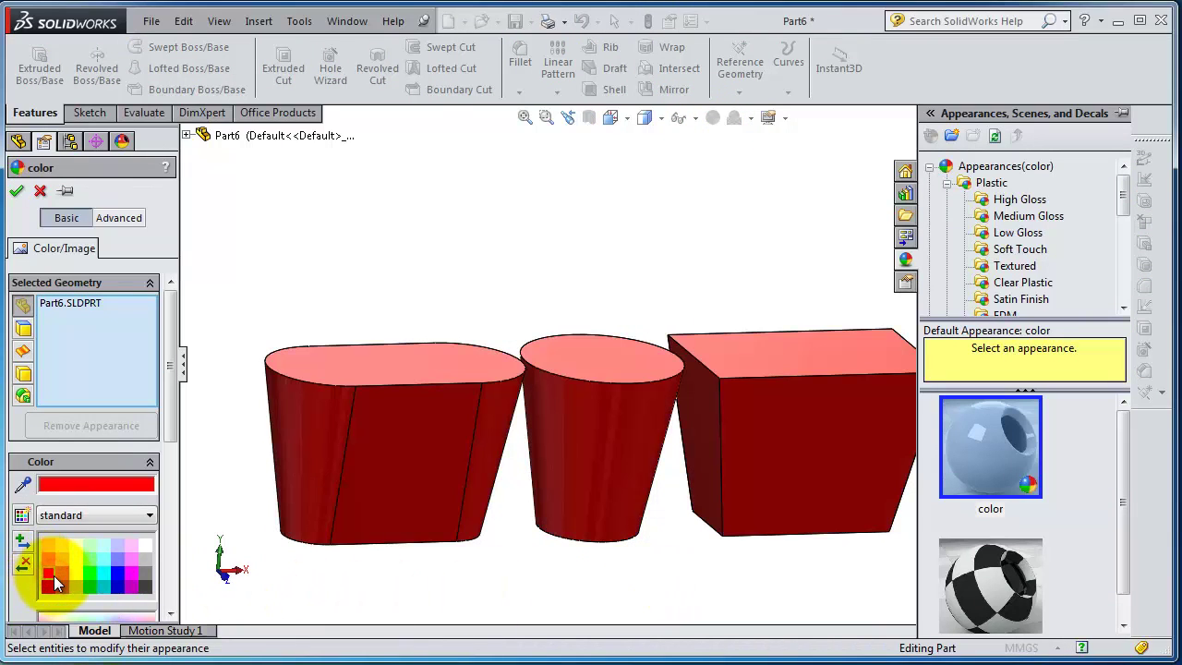
click(48, 586)
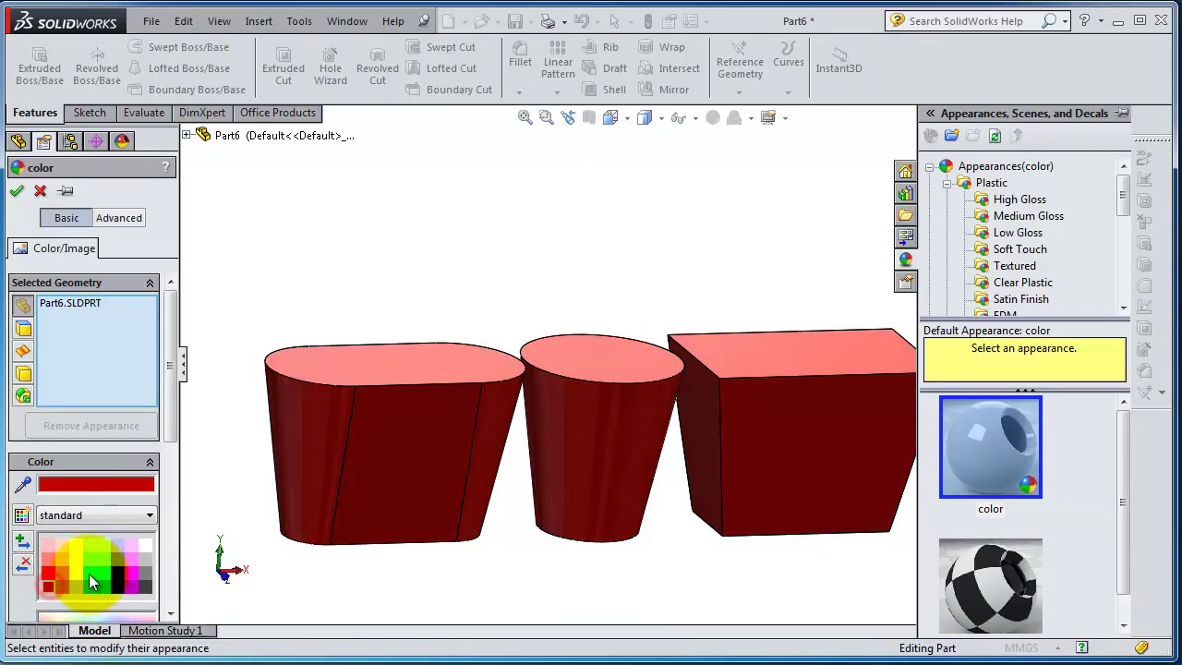
click(90, 574)
click(90, 584)
click(90, 560)
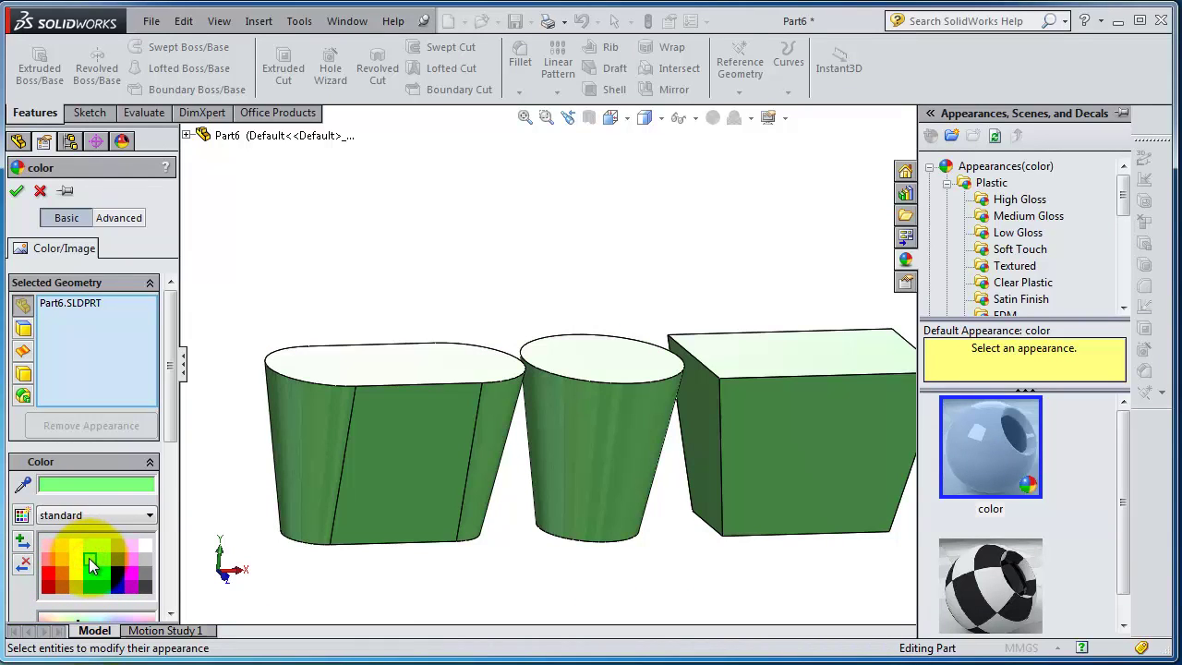
Step: Switch to face selection and tint the left body's front face cyan
click(23, 329)
click(380, 438)
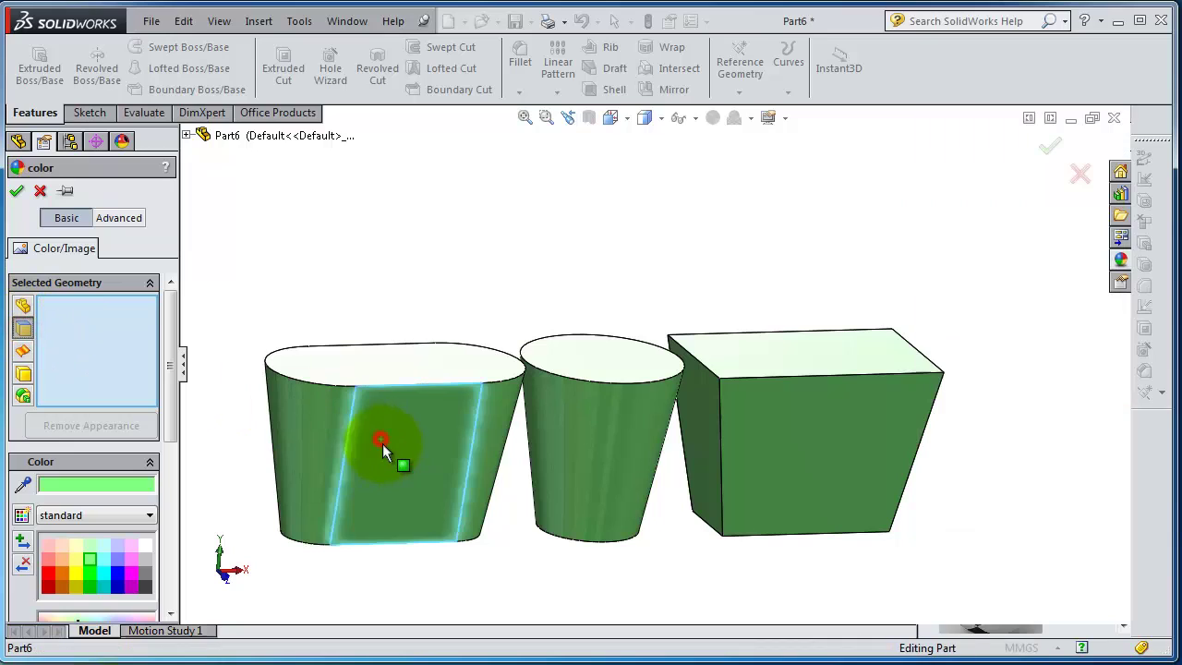
click(105, 574)
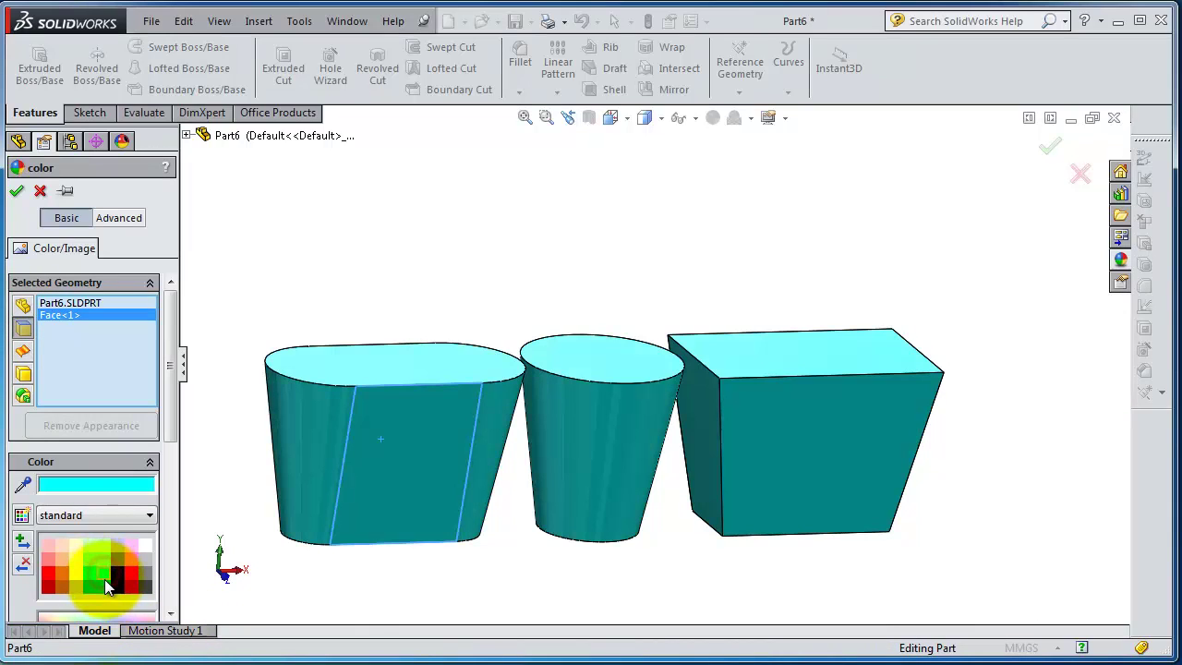
Step: Delete the whole-part Part6.SLDPRT entry from Selected Geometry
click(72, 311)
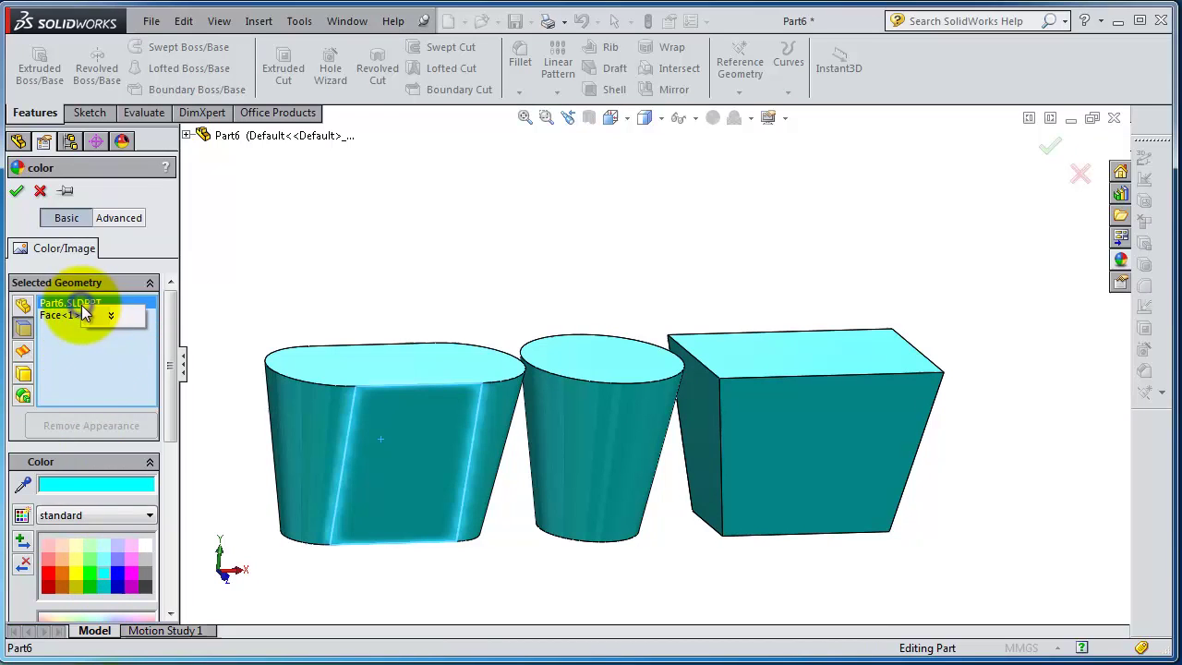
right_click(100, 319)
click(116, 339)
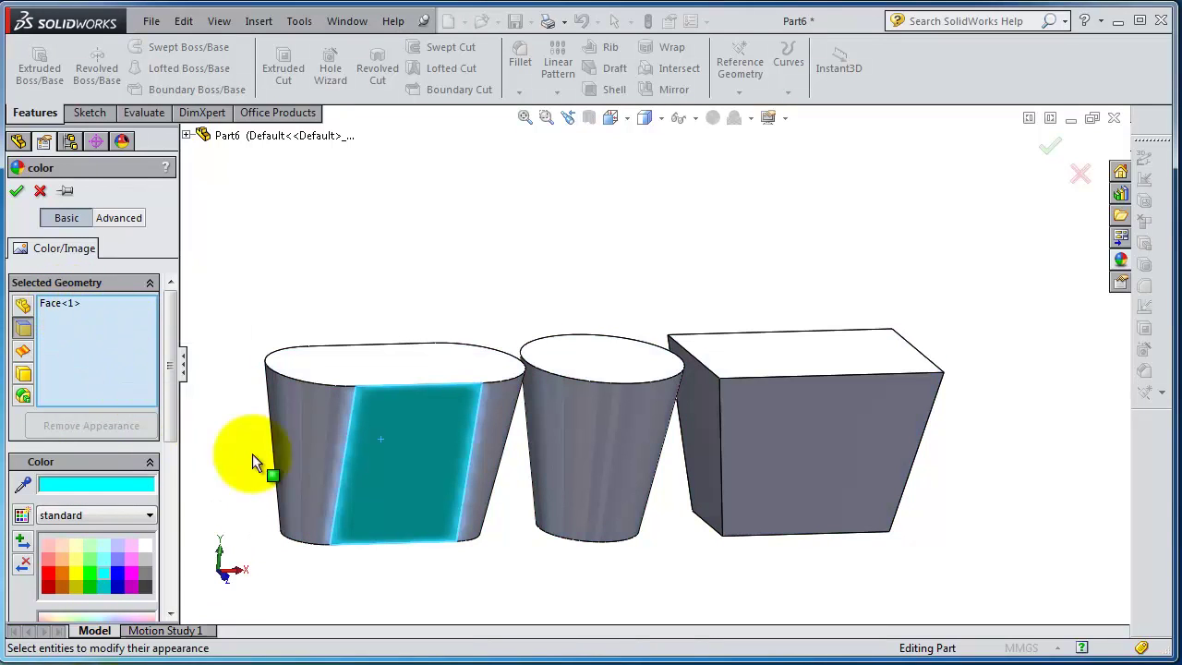
Step: Add the cup's side face and the box's front face, coloured magenta
middle_drag(581, 538, 458, 564)
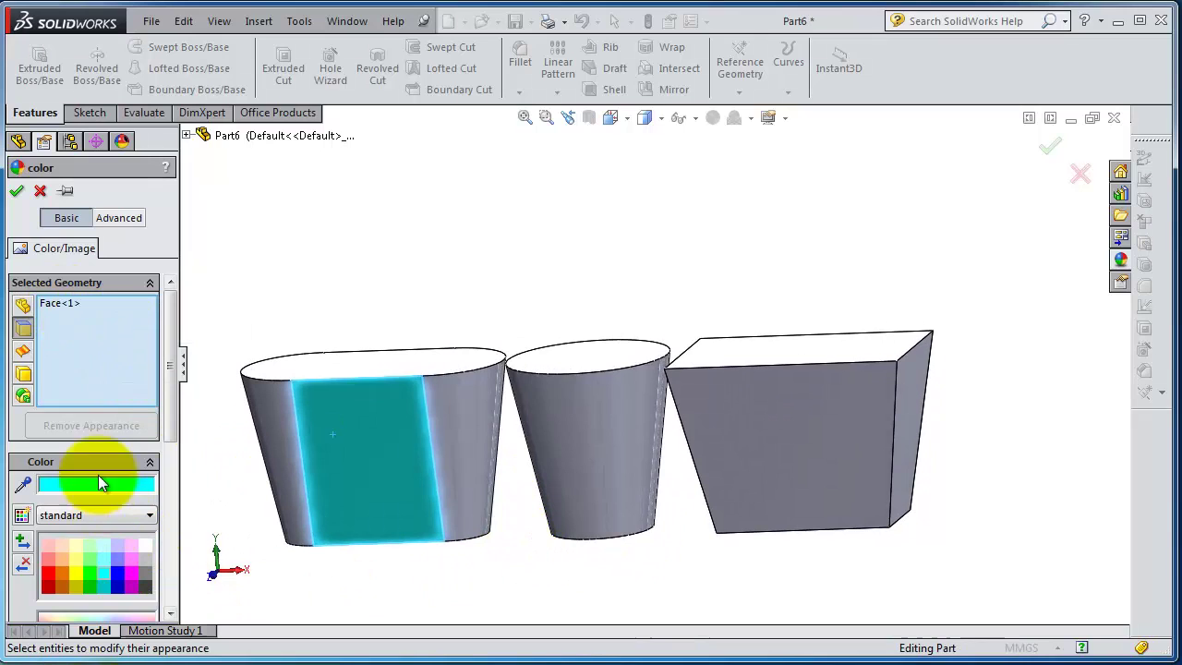
click(628, 431)
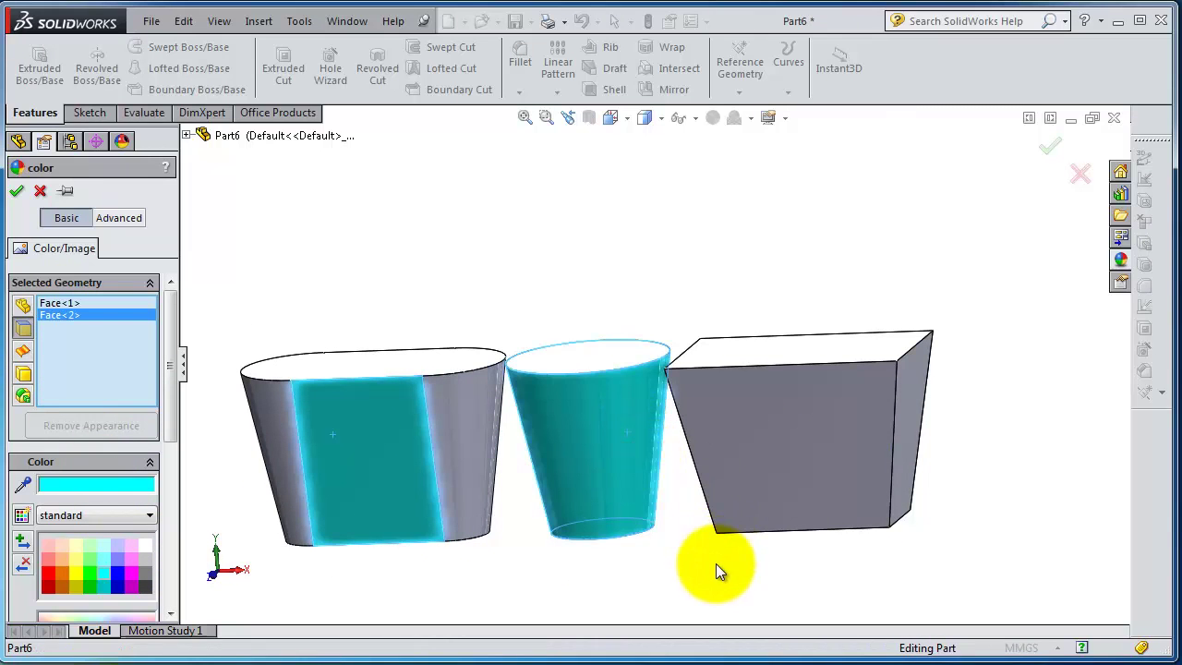
mouse_move(718, 564)
middle_down()
mouse_move(746, 577)
mouse_move(944, 586)
mouse_move(713, 552)
middle_up()
click(131, 586)
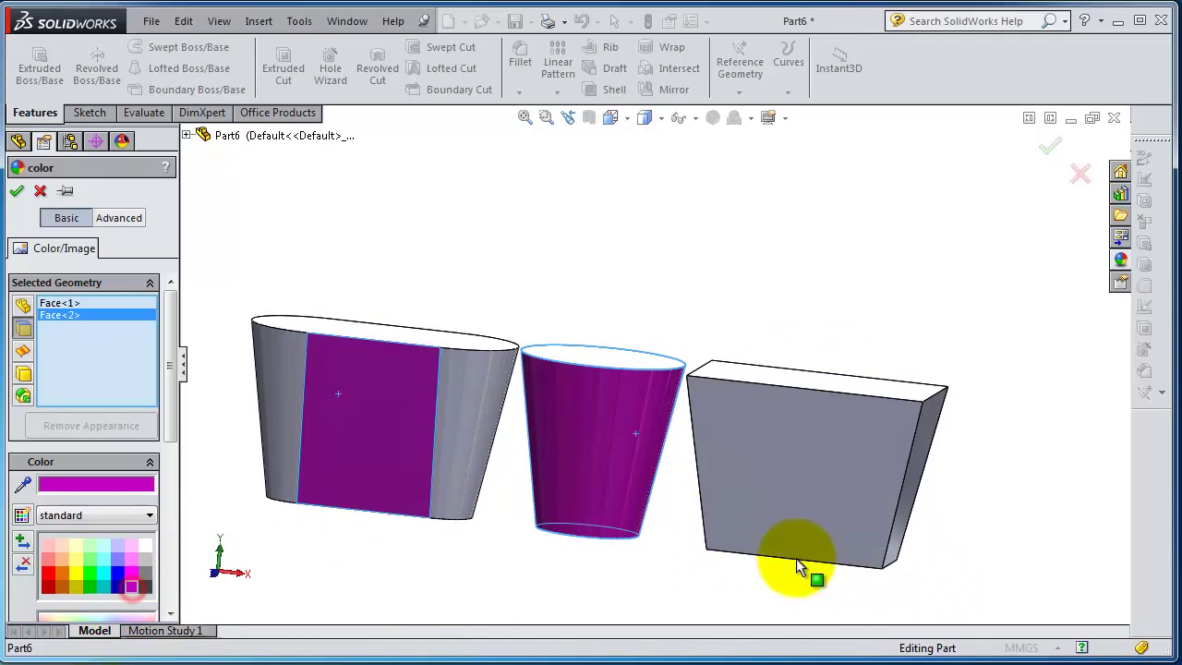
click(786, 534)
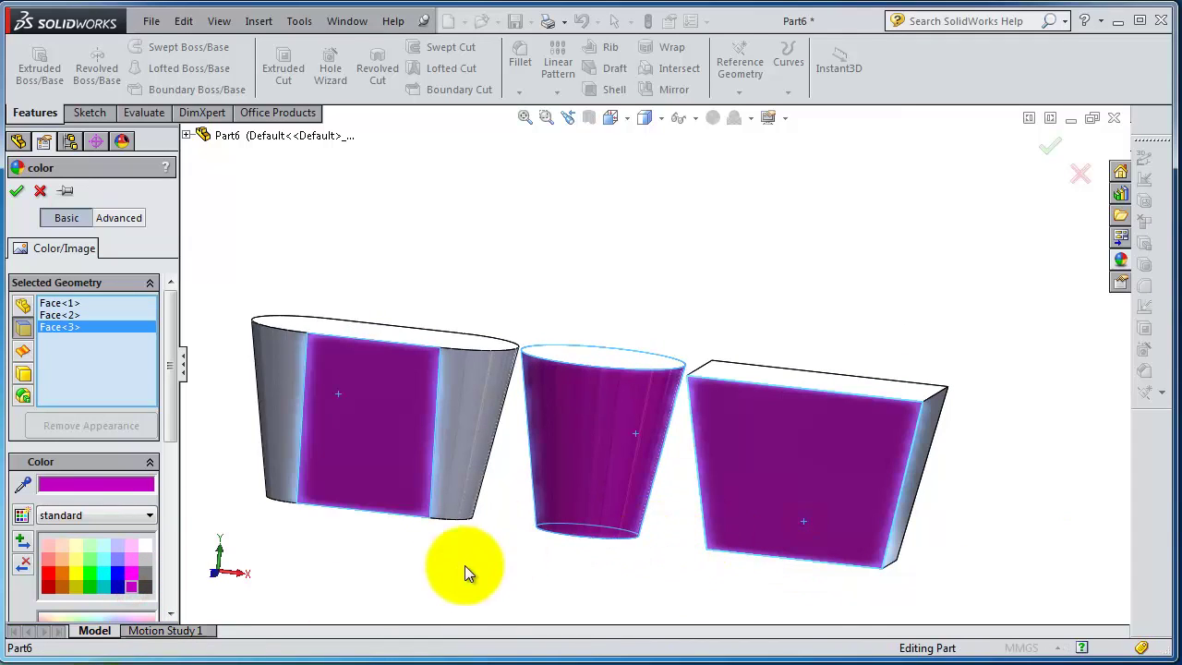
Step: Delete the cup's face entry Face<2> from Selected Geometry
click(83, 316)
right_click(103, 321)
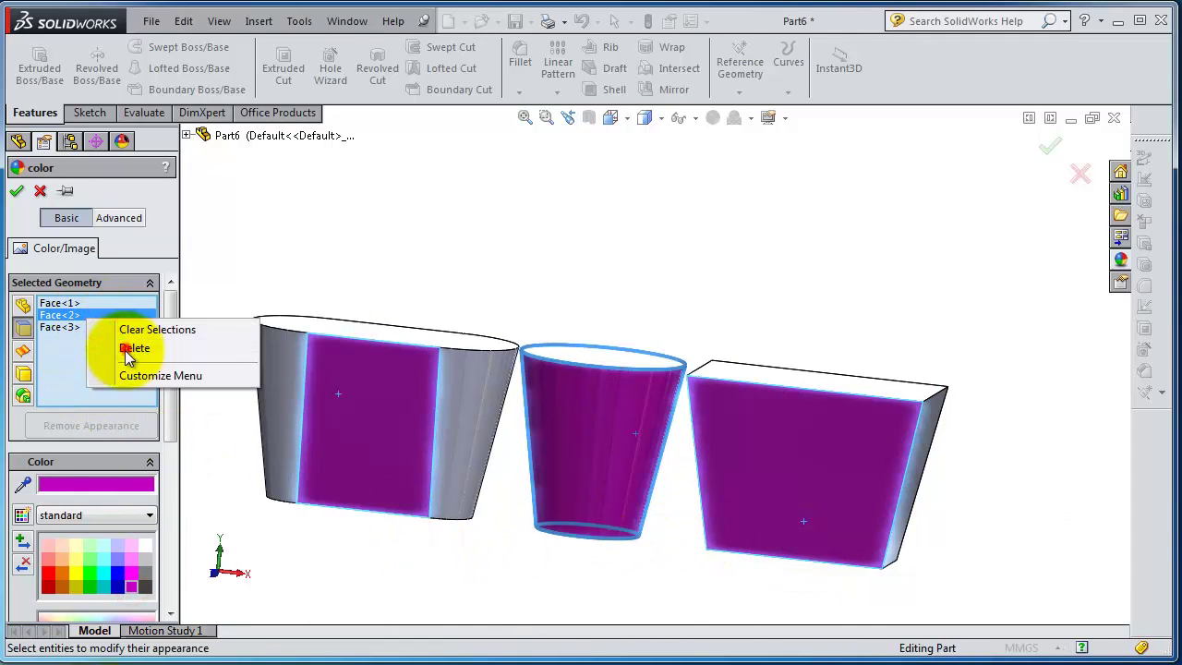
click(130, 351)
middle_drag(466, 540, 562, 605)
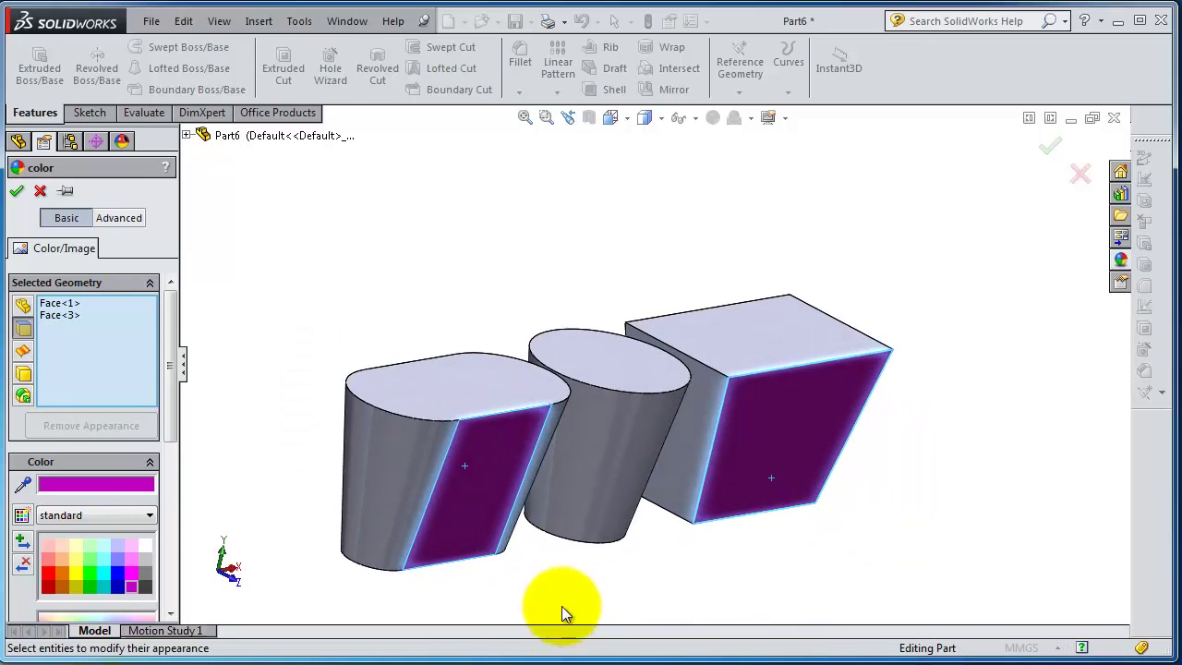
middle_drag(632, 489, 601, 483)
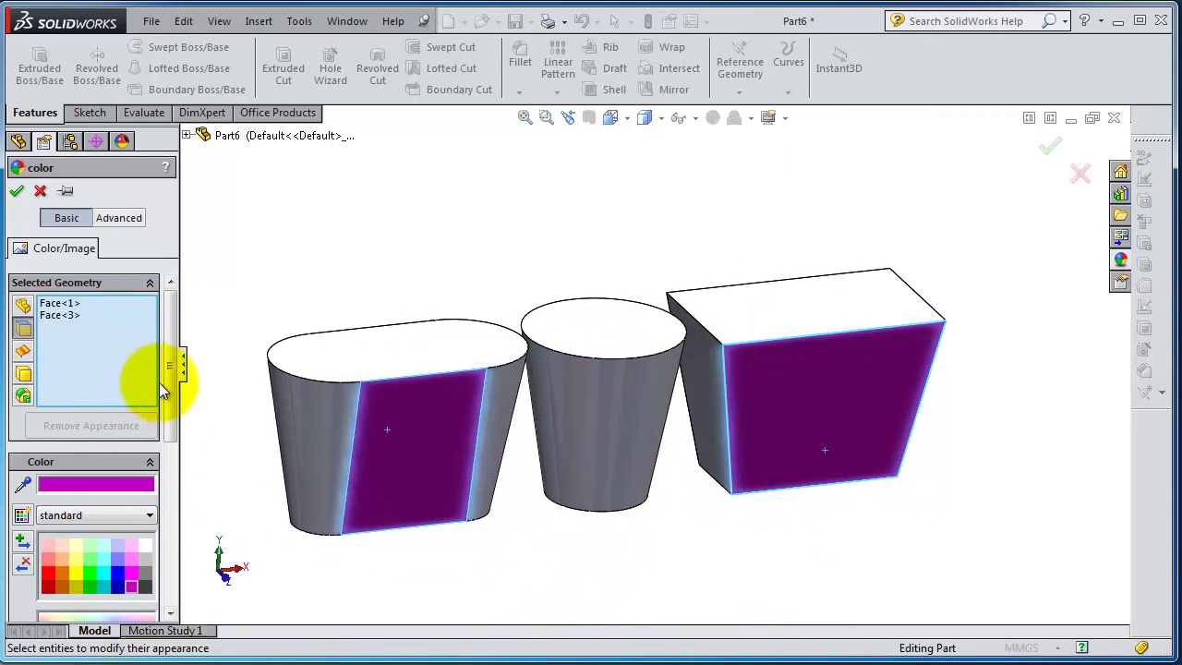
Step: Set the two remaining front faces to pale teal, RGB 172, 255, 230
drag(169, 384, 176, 466)
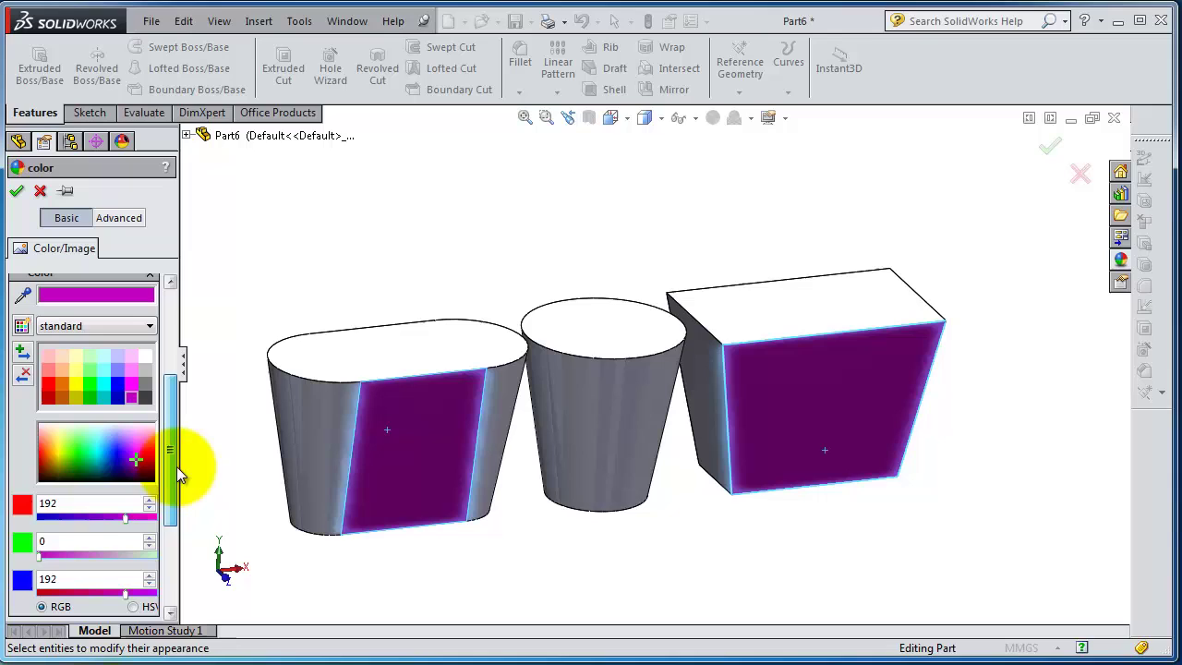
click(95, 446)
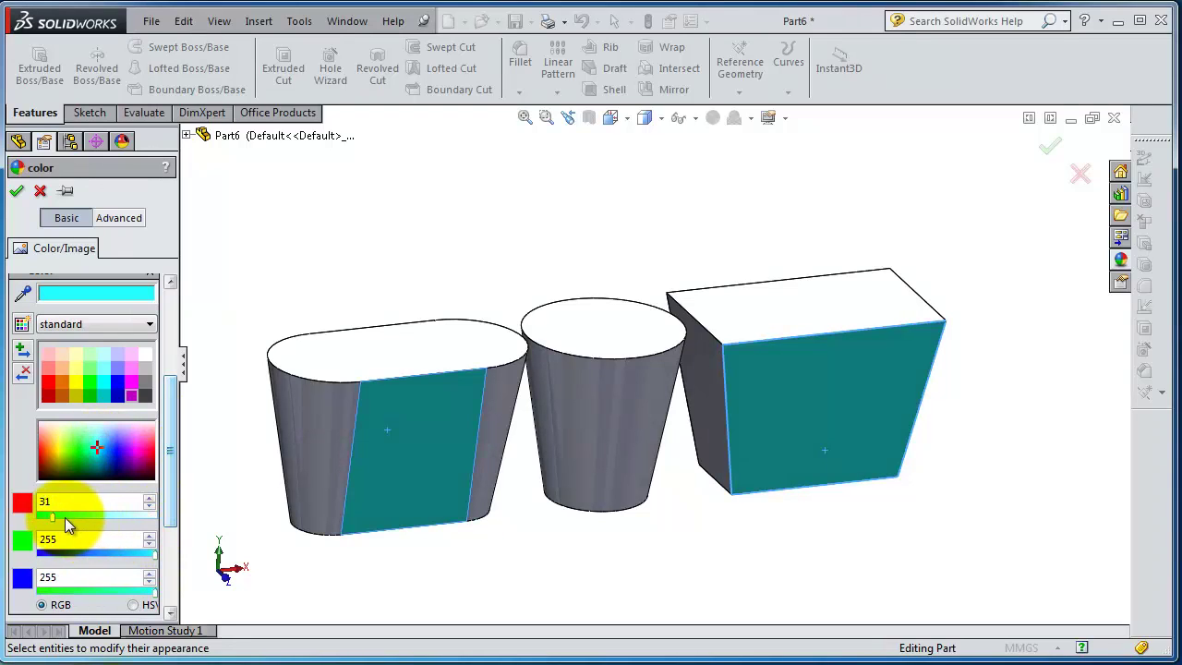
drag(101, 516, 119, 519)
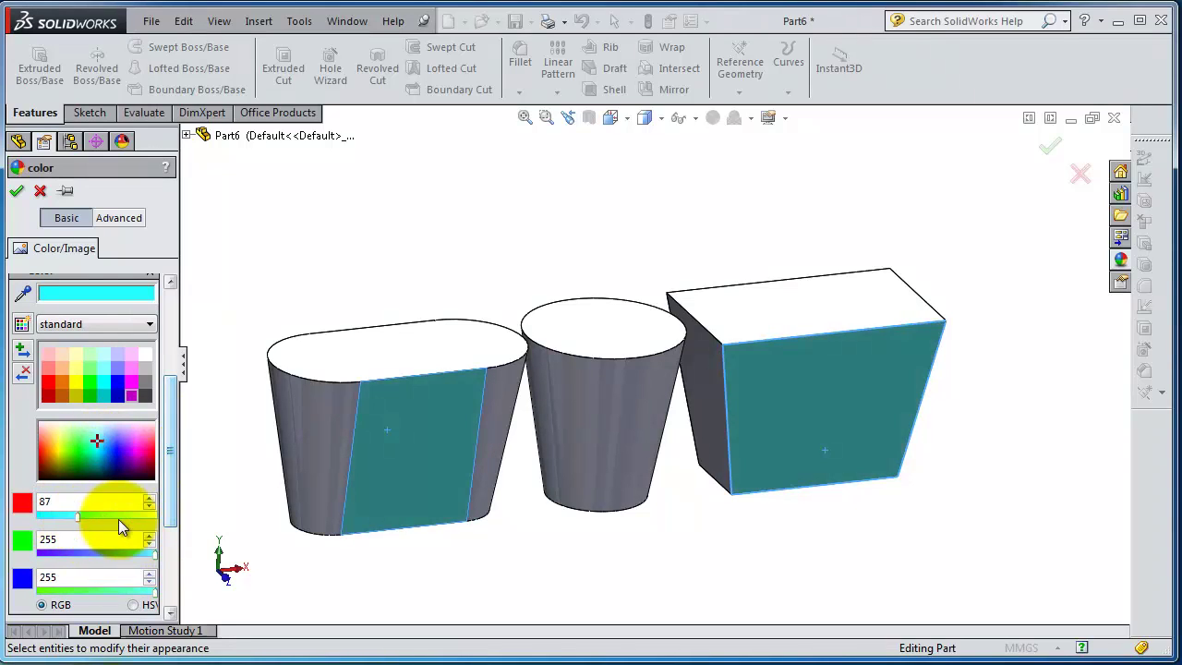
click(169, 487)
drag(152, 459, 164, 303)
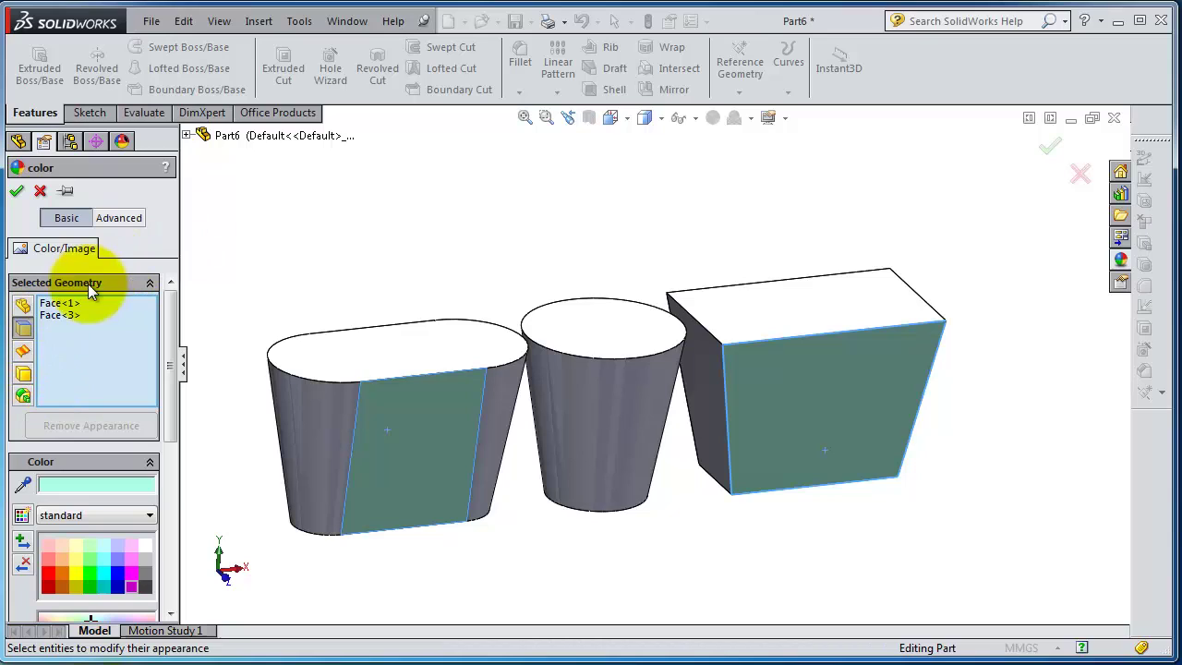
Step: Switch to body selection and colour the cup and box bodies, trying green then magenta
click(27, 374)
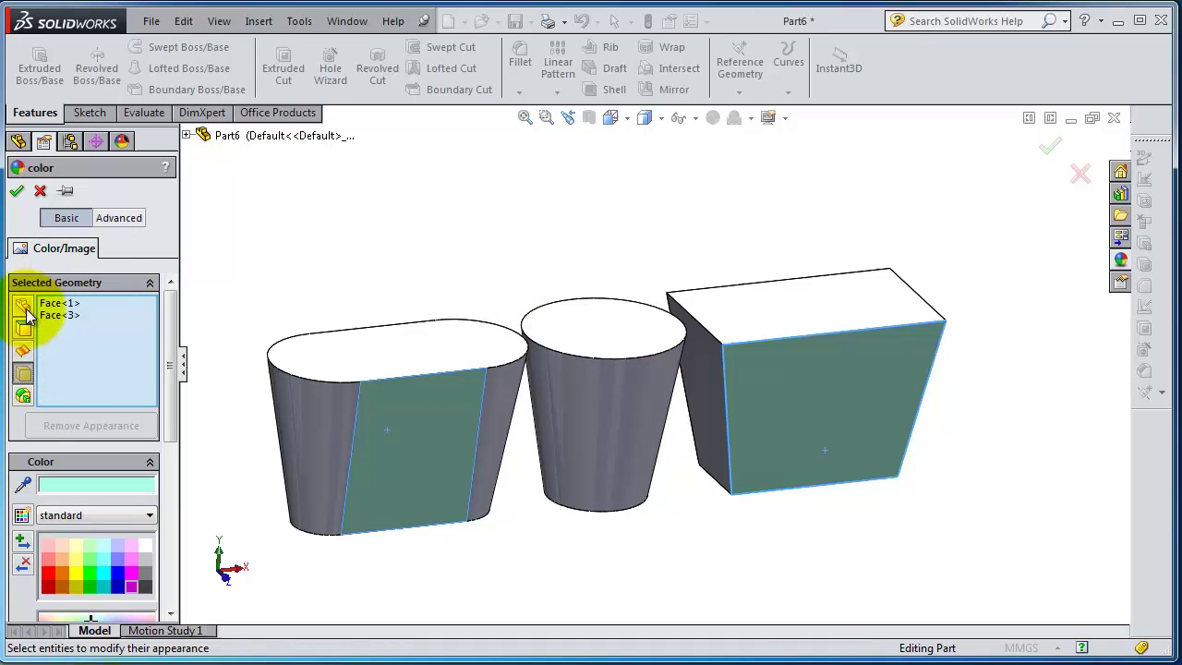
click(596, 434)
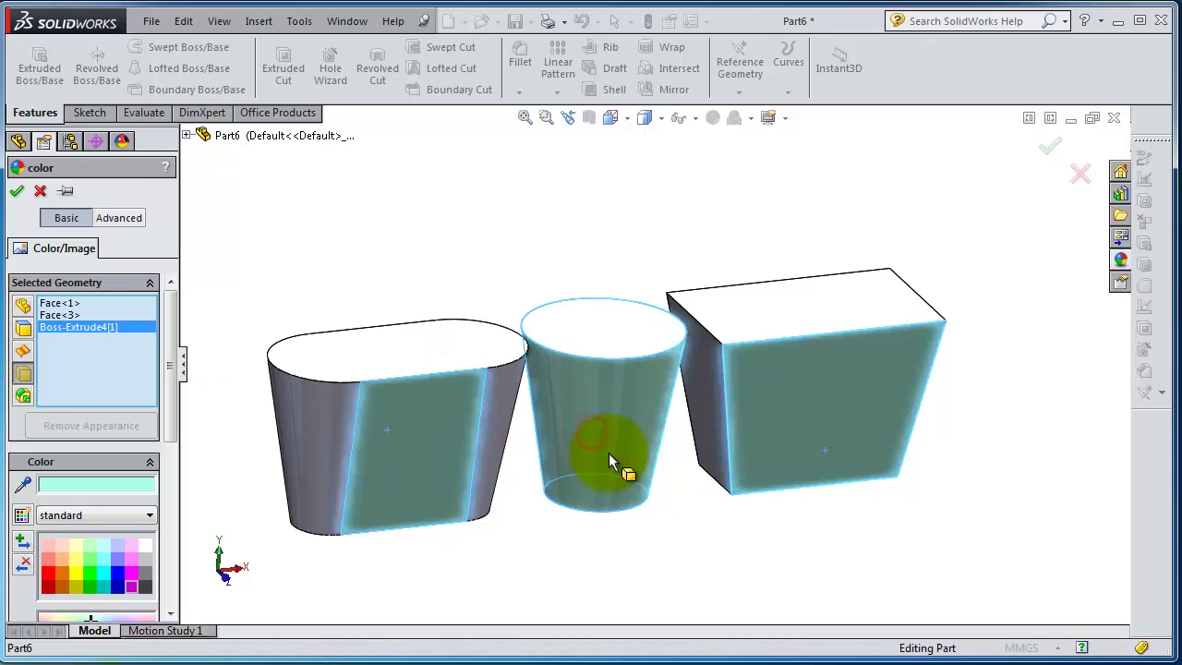
middle_drag(606, 295, 696, 343)
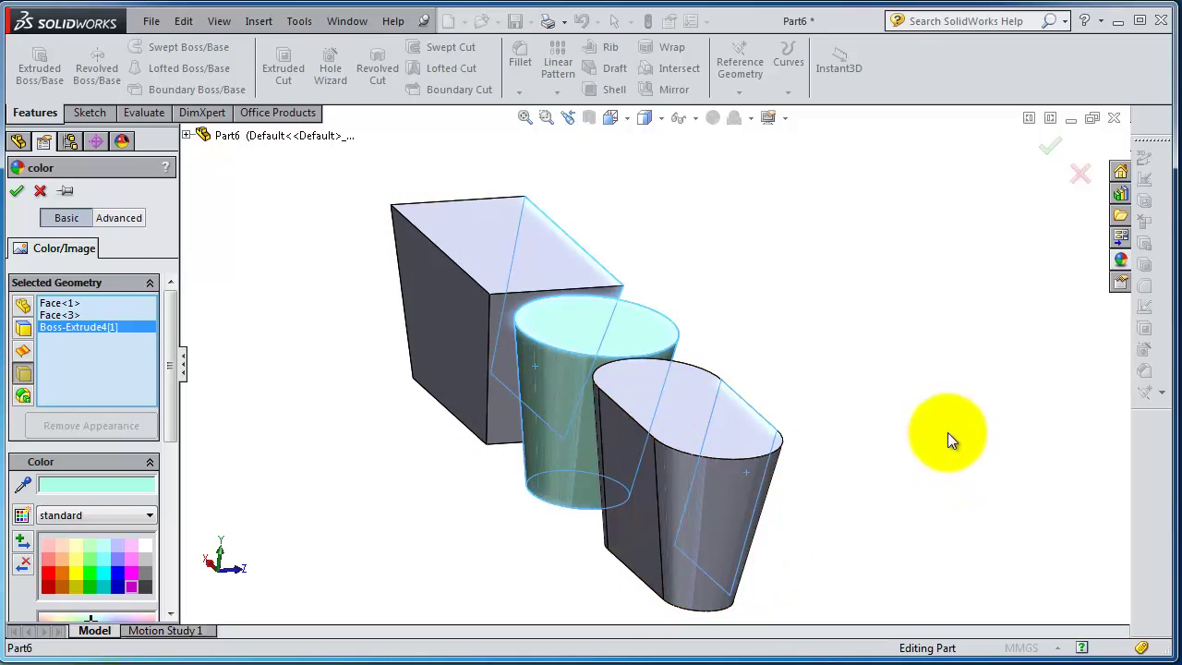
middle_drag(950, 440, 1007, 448)
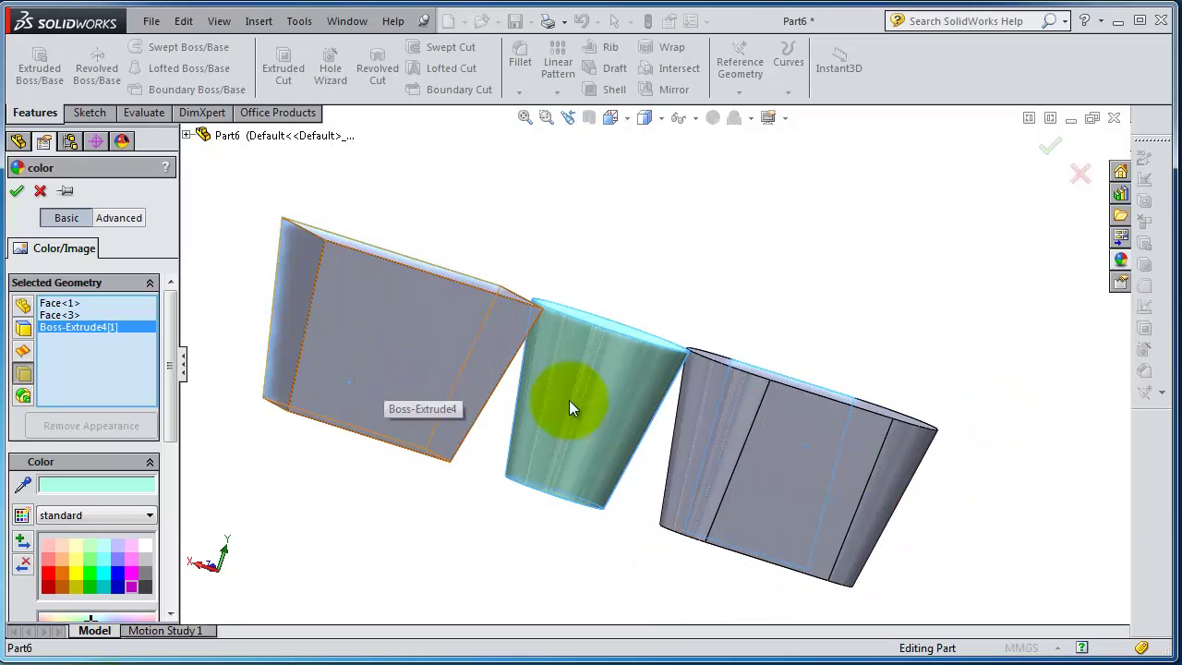
click(89, 573)
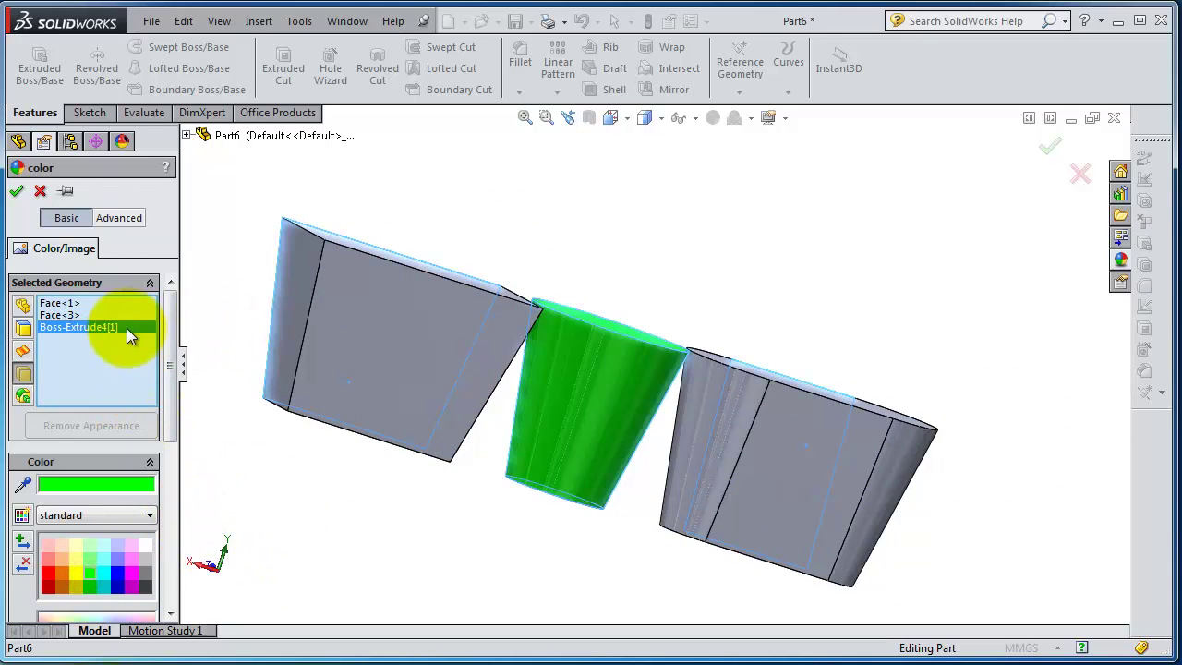
click(364, 345)
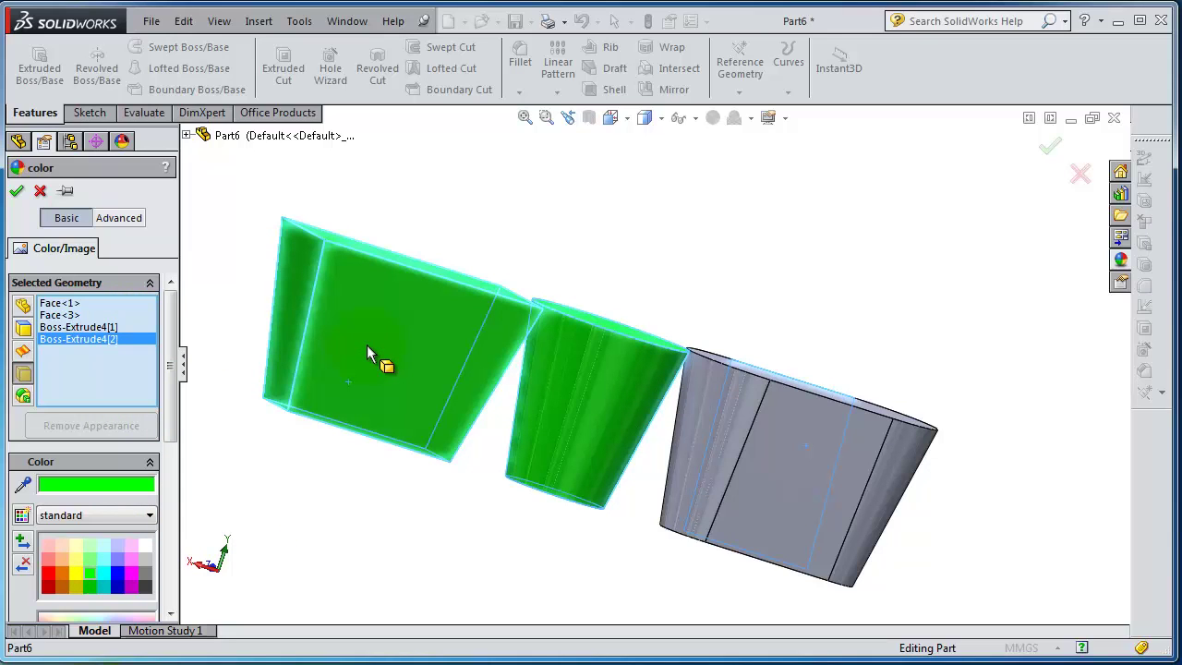
middle_drag(781, 401, 702, 369)
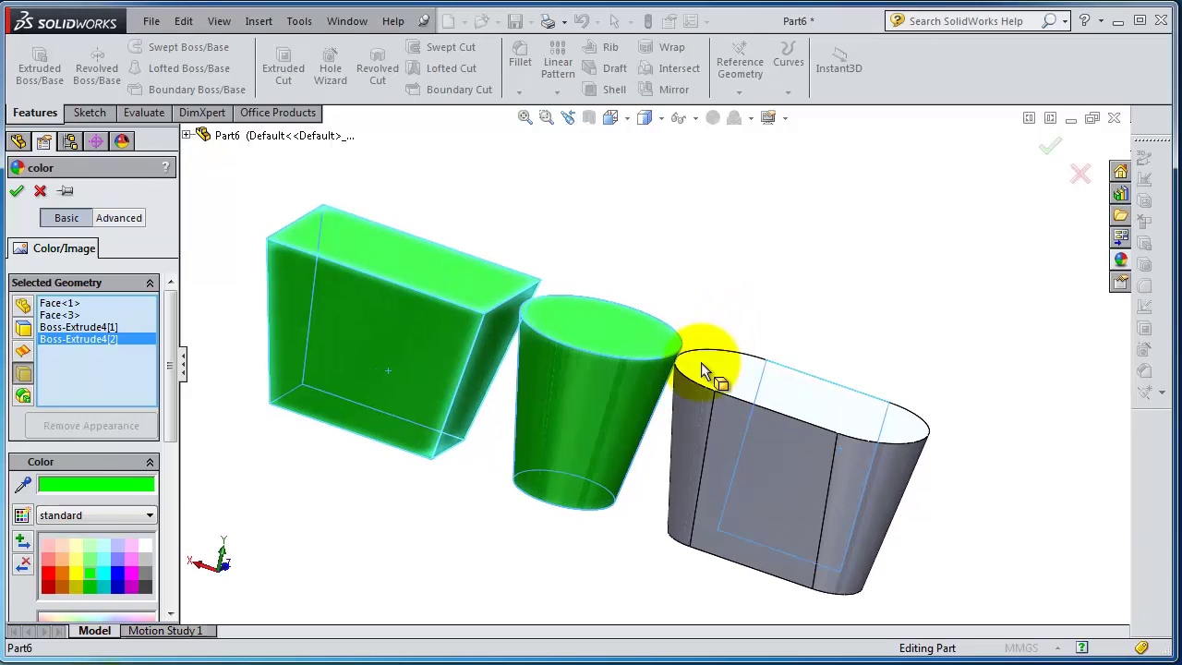
click(130, 584)
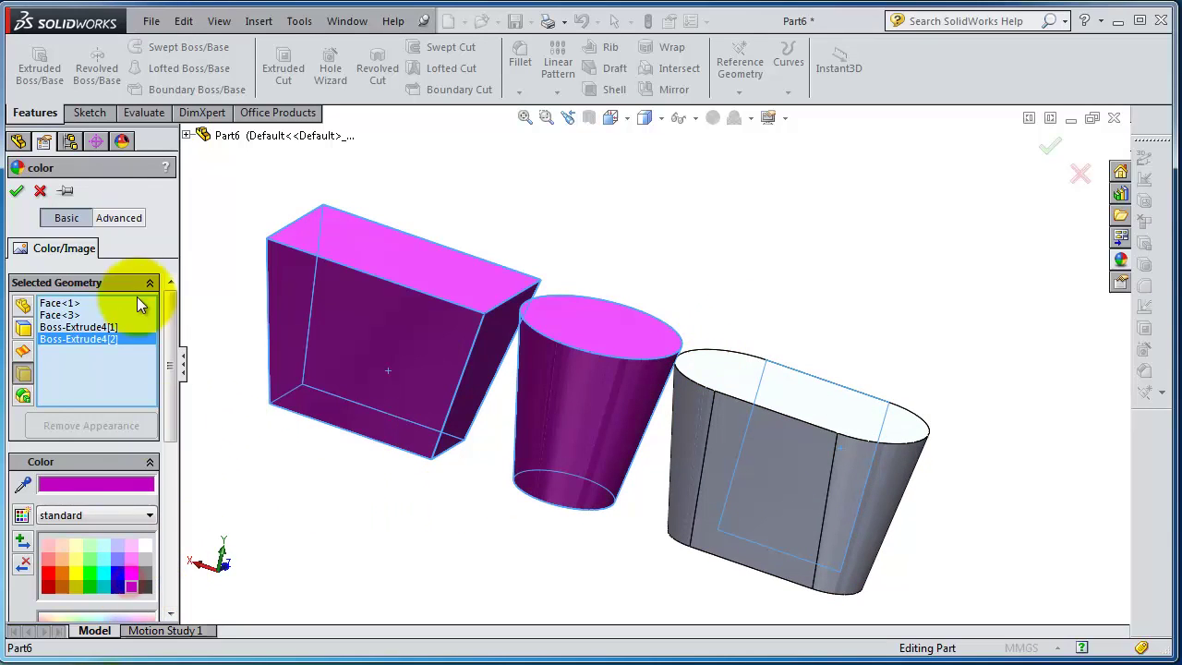
Step: Delete Boss-Extrude4[1] from the selection and confirm the magenta box appearance
click(107, 326)
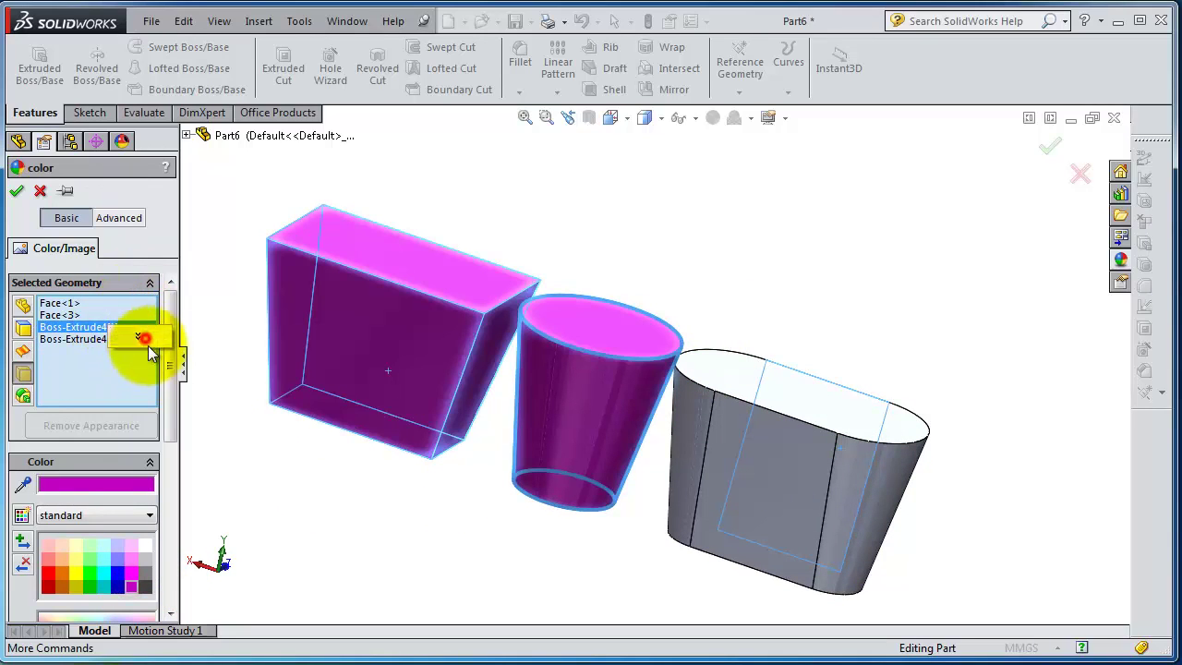
right_click(147, 347)
click(222, 354)
mouse_move(485, 528)
middle_down()
mouse_move(546, 569)
mouse_move(489, 551)
middle_up()
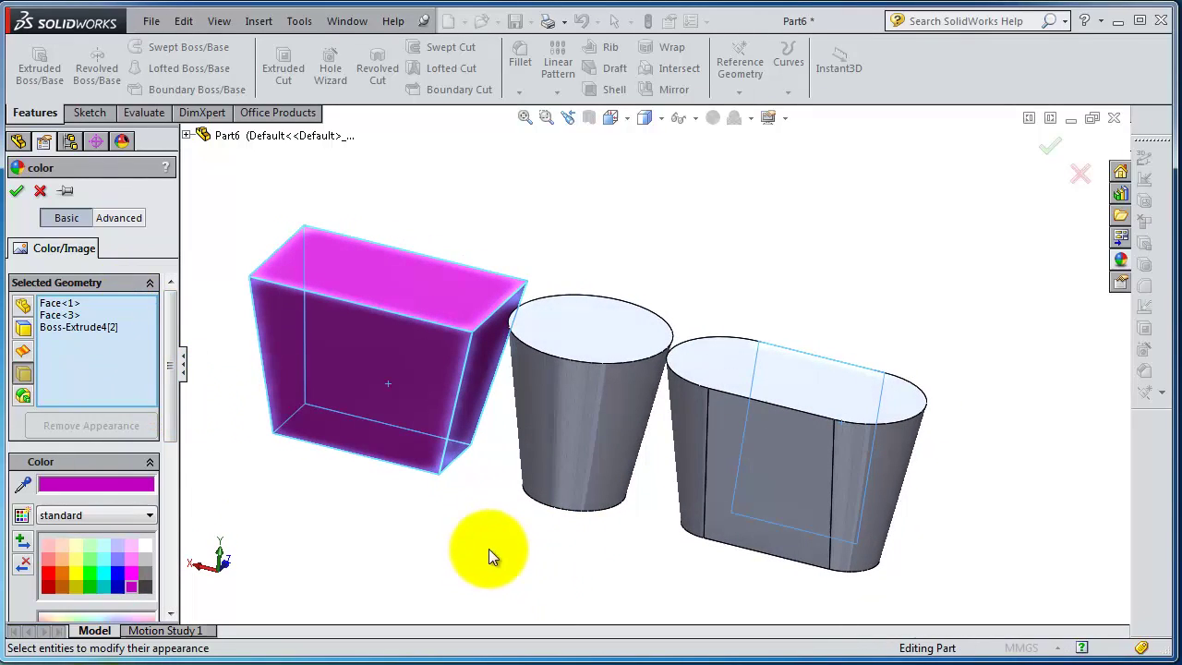
click(16, 192)
middle_drag(603, 468, 896, 401)
Step: Drag white high gloss plastic from Appearances > Plastic > High Gloss onto the middle cup
click(1120, 261)
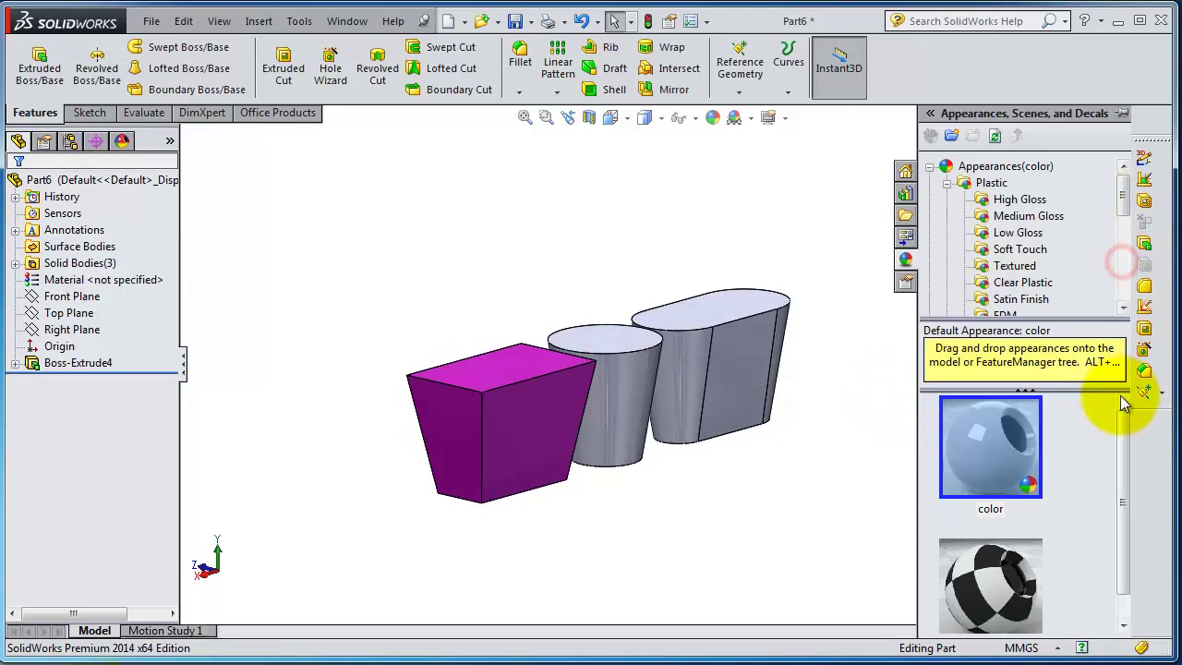
click(849, 417)
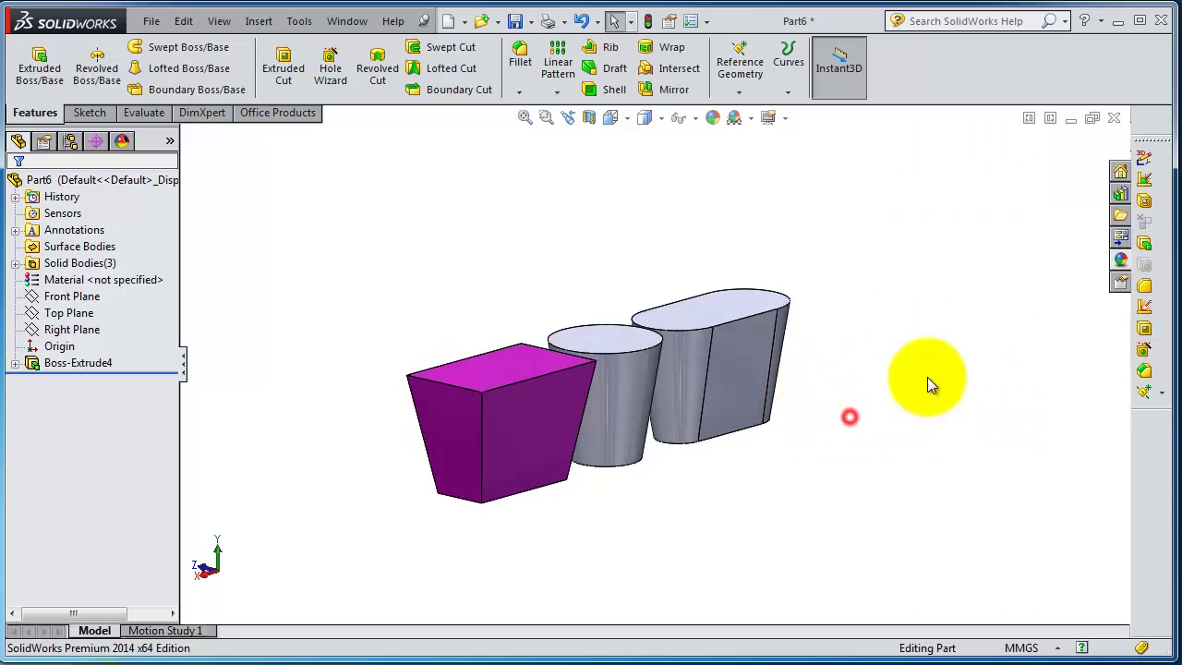
click(1120, 263)
click(930, 166)
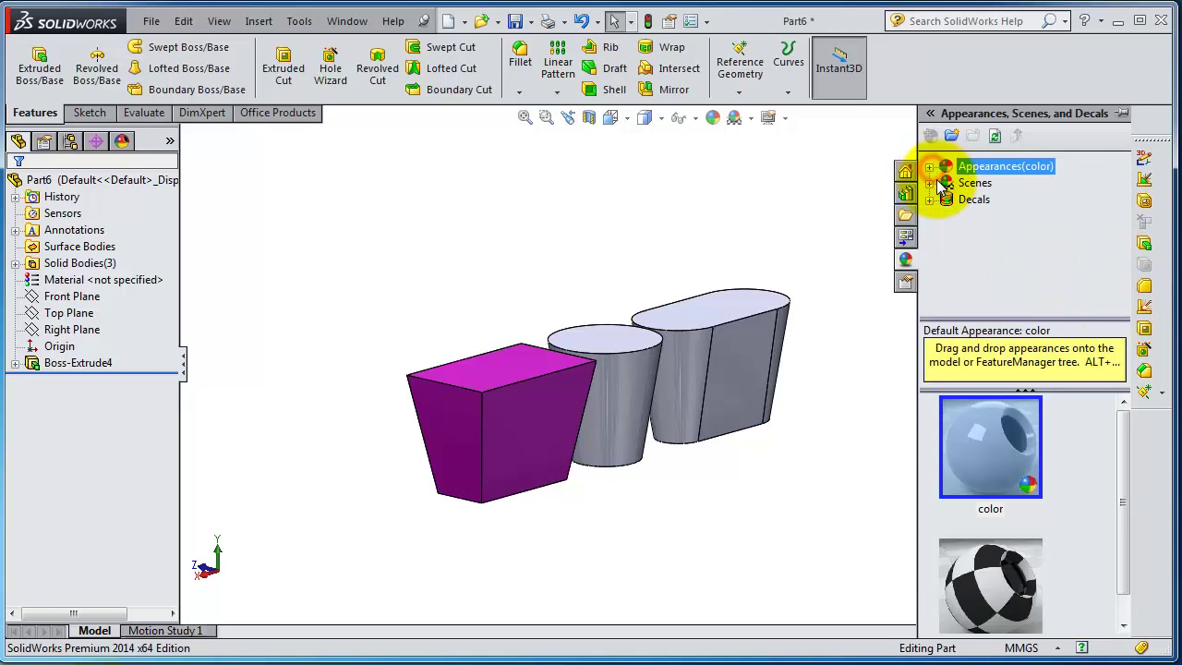
click(932, 168)
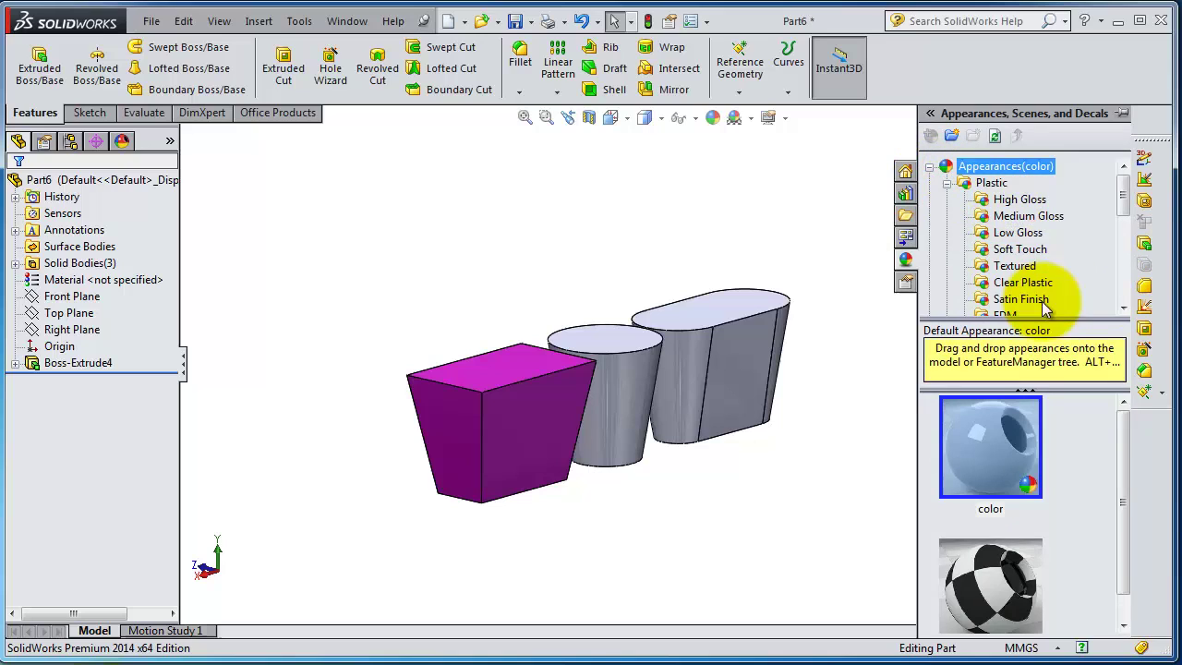
click(1019, 199)
click(1000, 465)
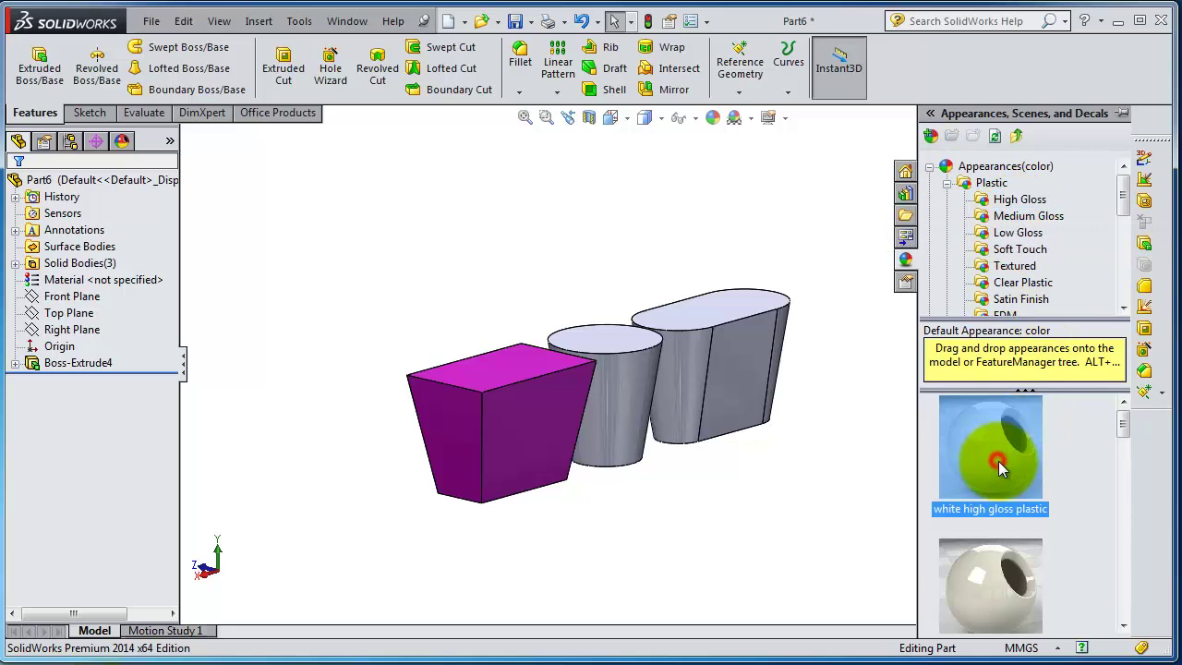
drag(674, 381, 635, 381)
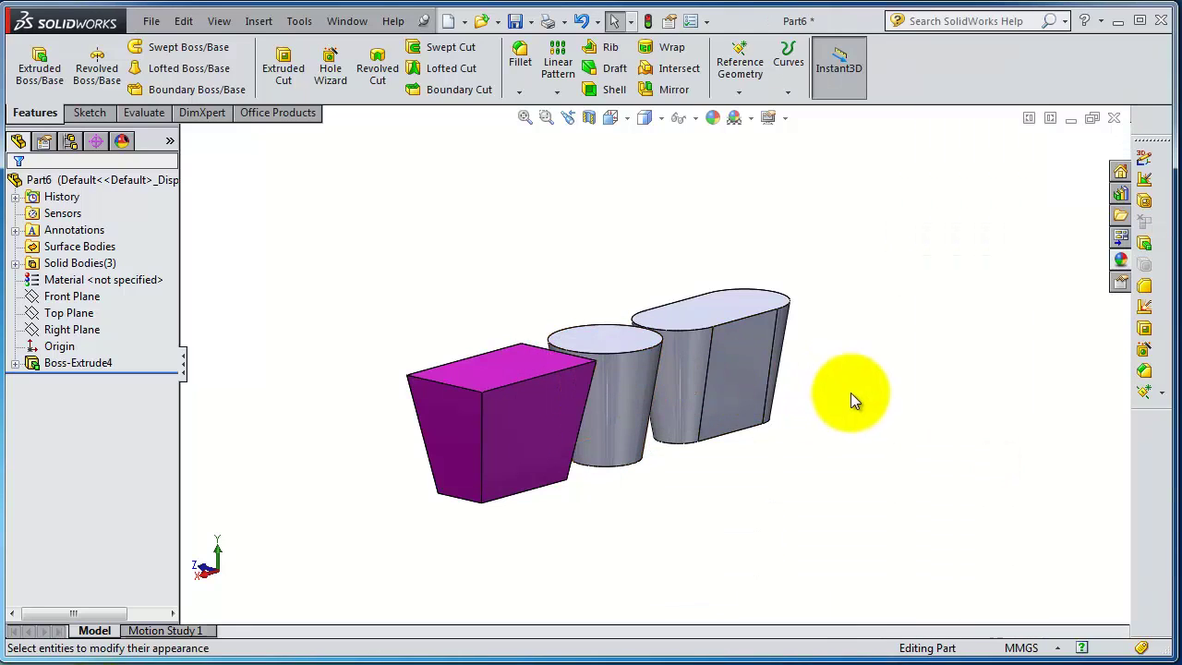
Step: Reselect the cup to check its white gloss, then close the appearance library
middle_drag(608, 343, 786, 477)
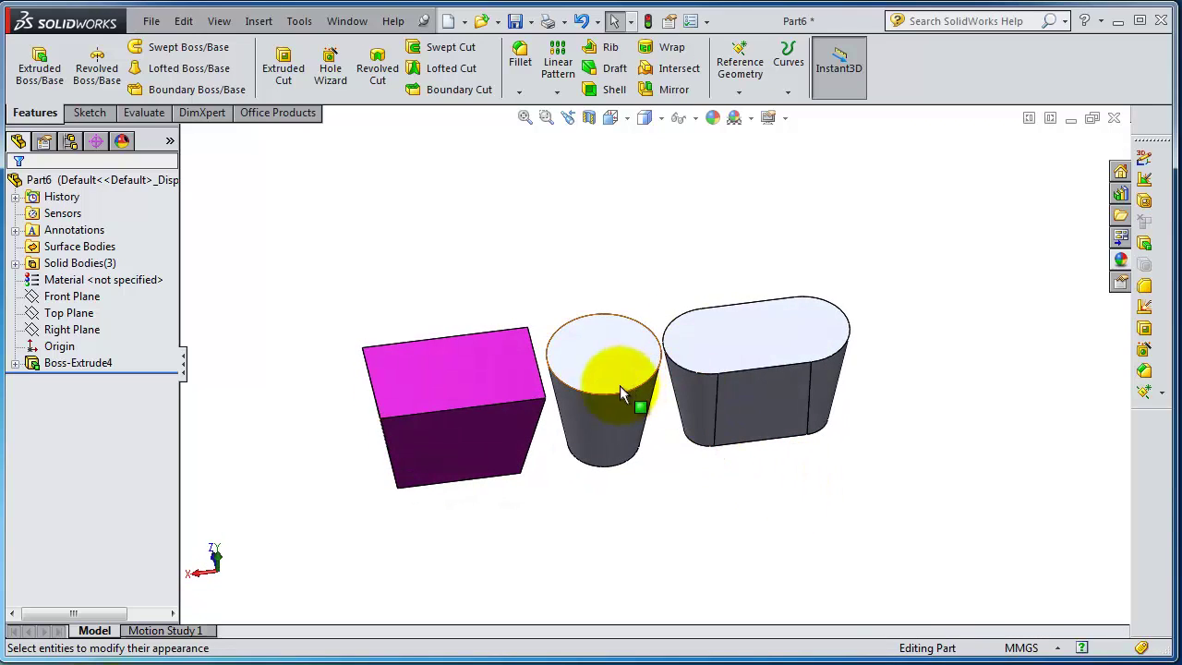
click(609, 406)
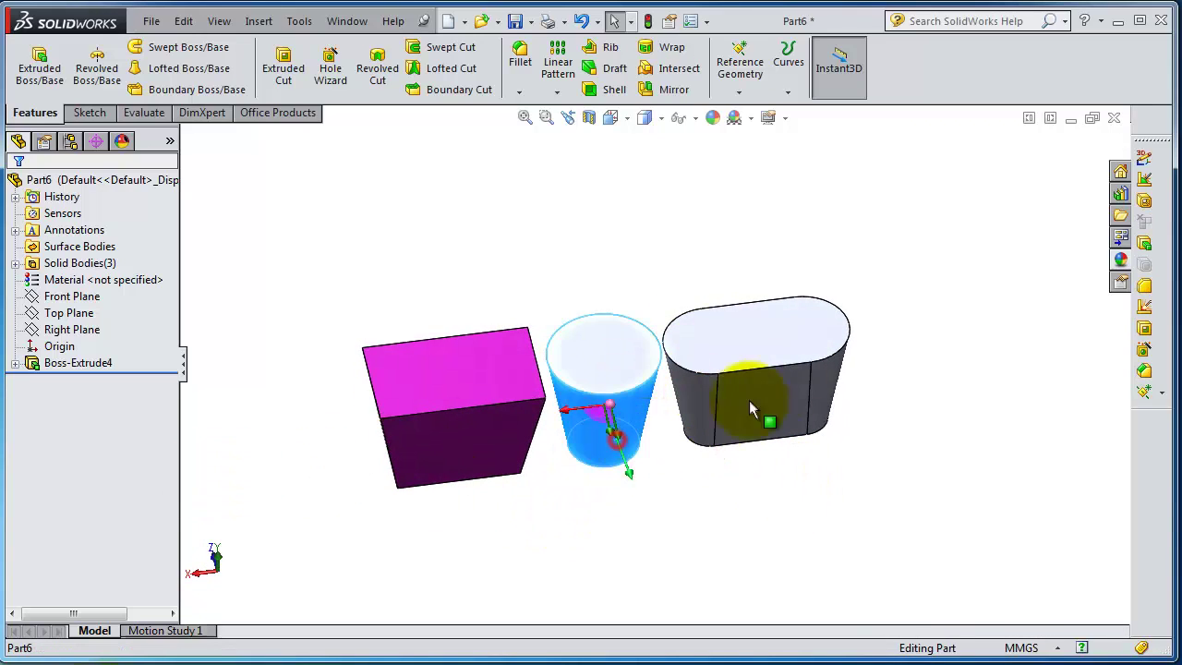
click(1121, 262)
click(1007, 462)
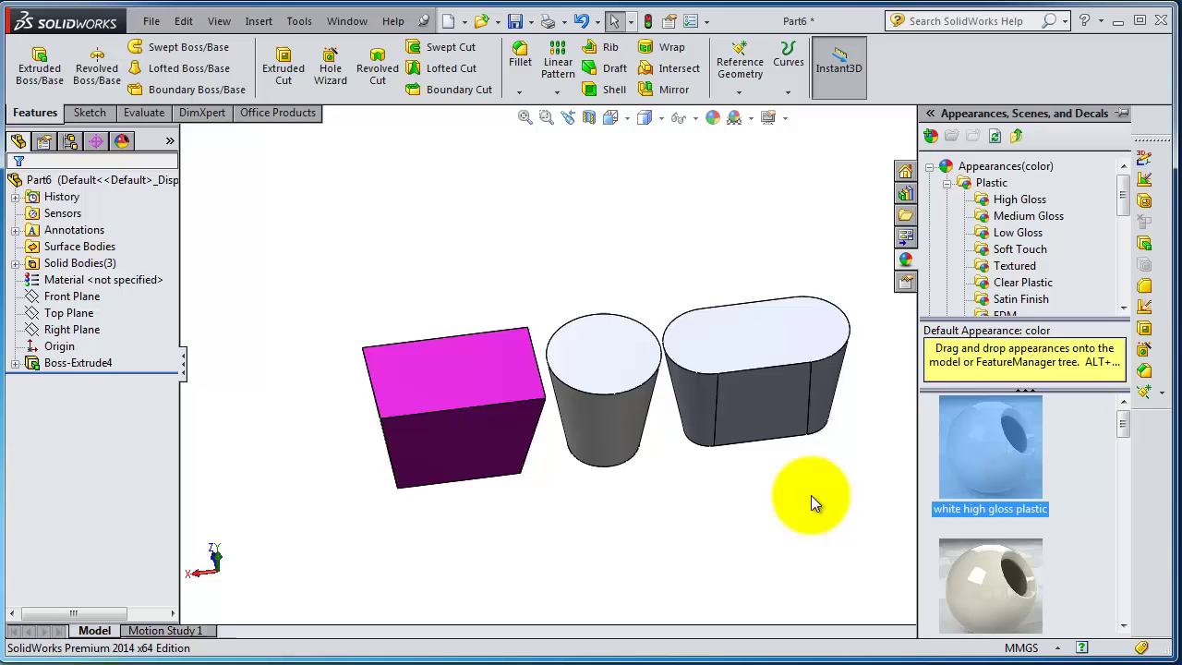
middle_drag(813, 498, 854, 545)
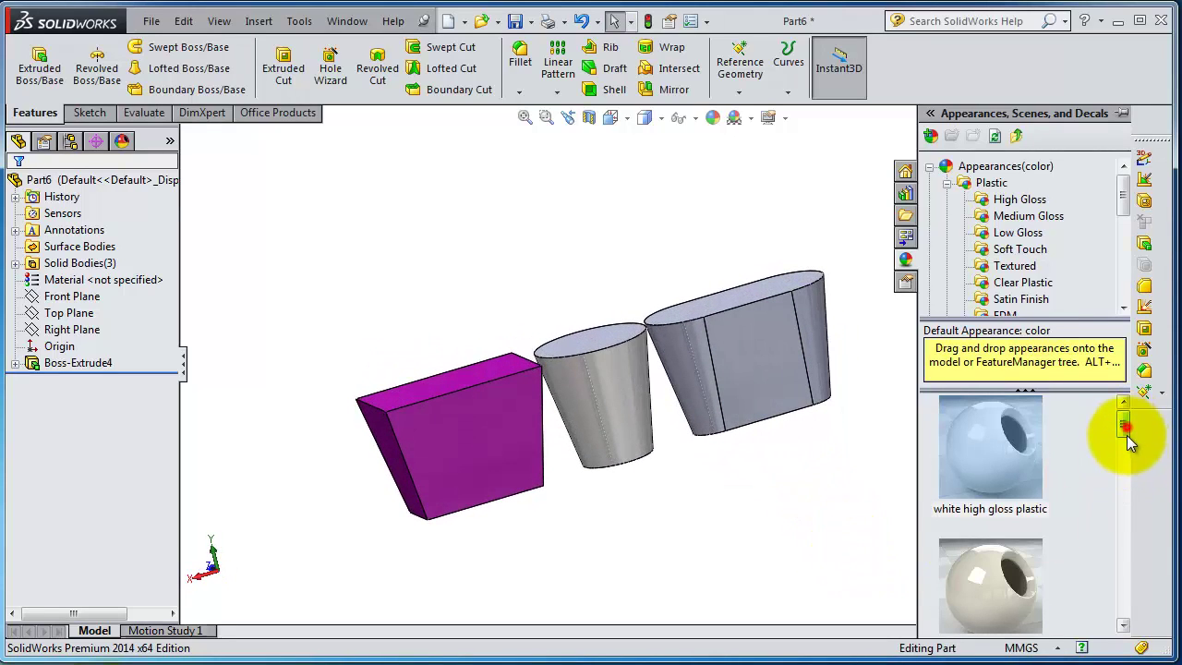
drag(1126, 429, 1127, 563)
Step: Apply red high gloss plastic to the oval body's flat front face
click(726, 554)
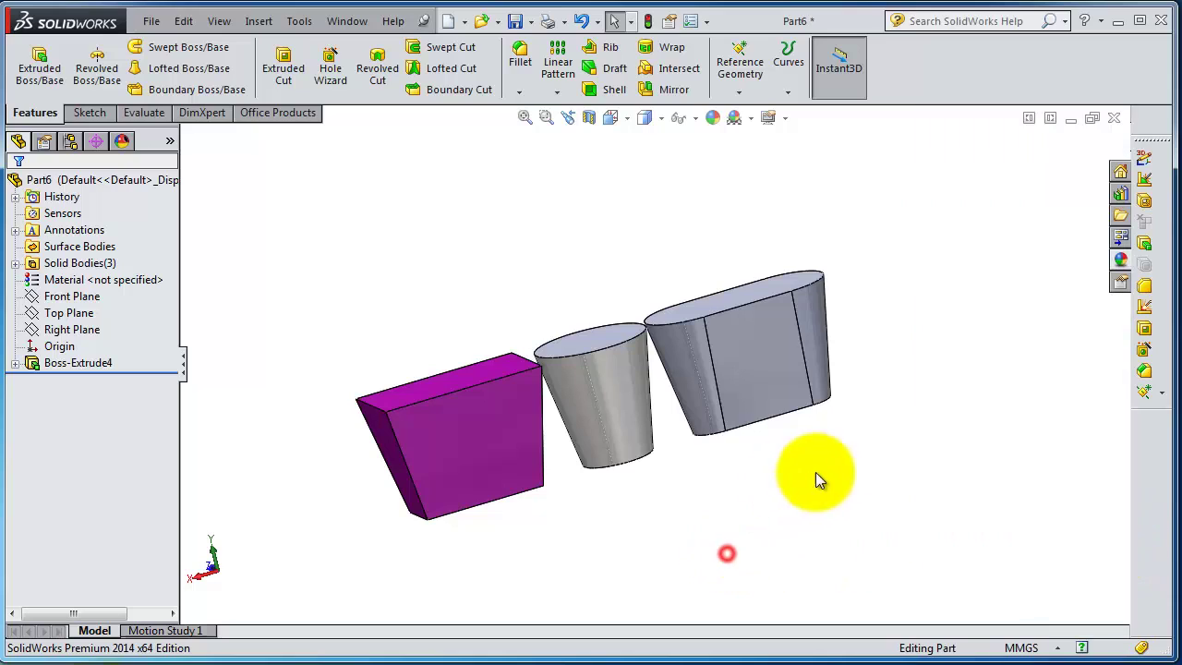
click(711, 342)
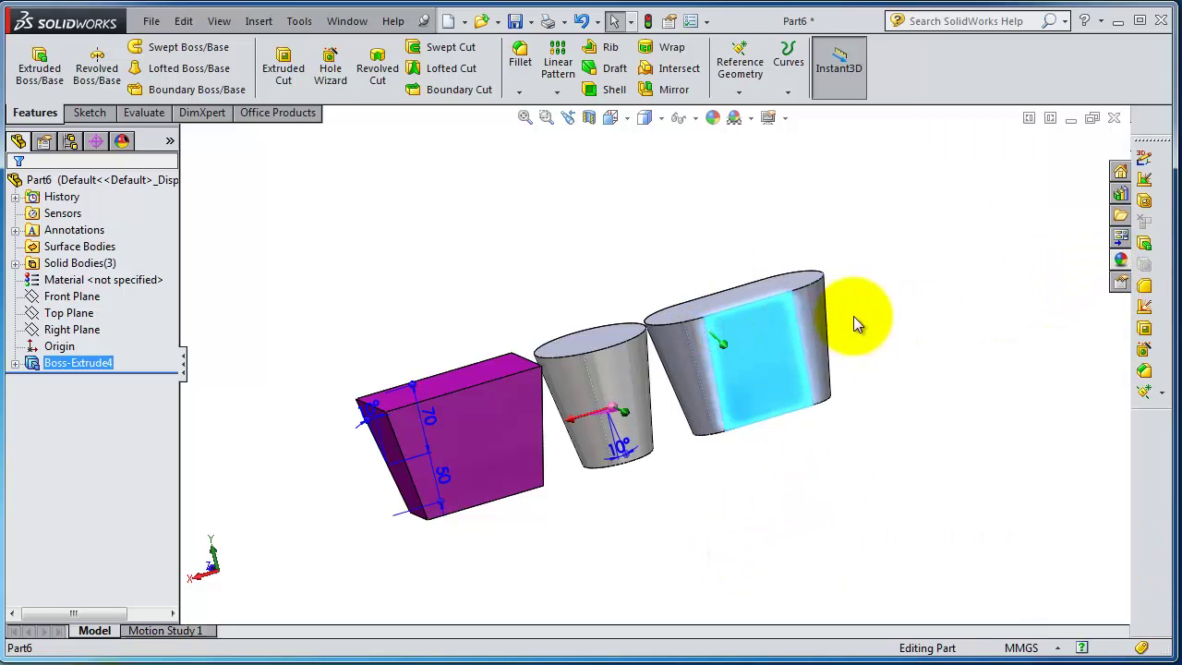
click(1120, 259)
click(983, 443)
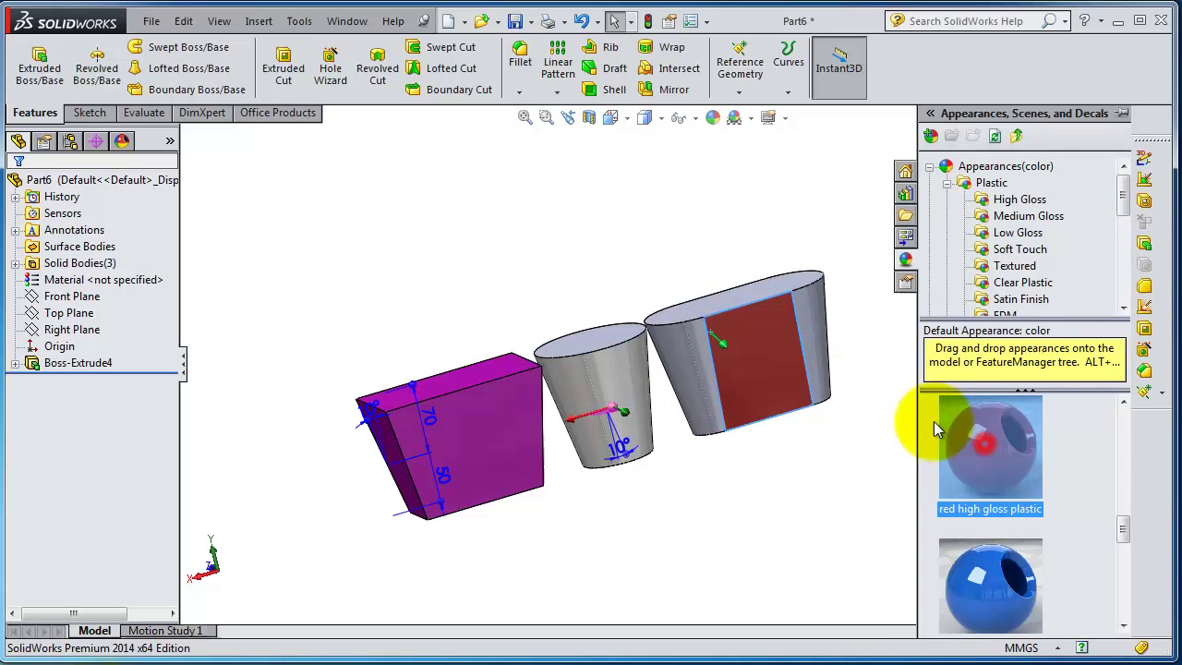
Step: Clear the face selection and box-select the whole oval body
click(867, 421)
middle_drag(826, 417, 838, 356)
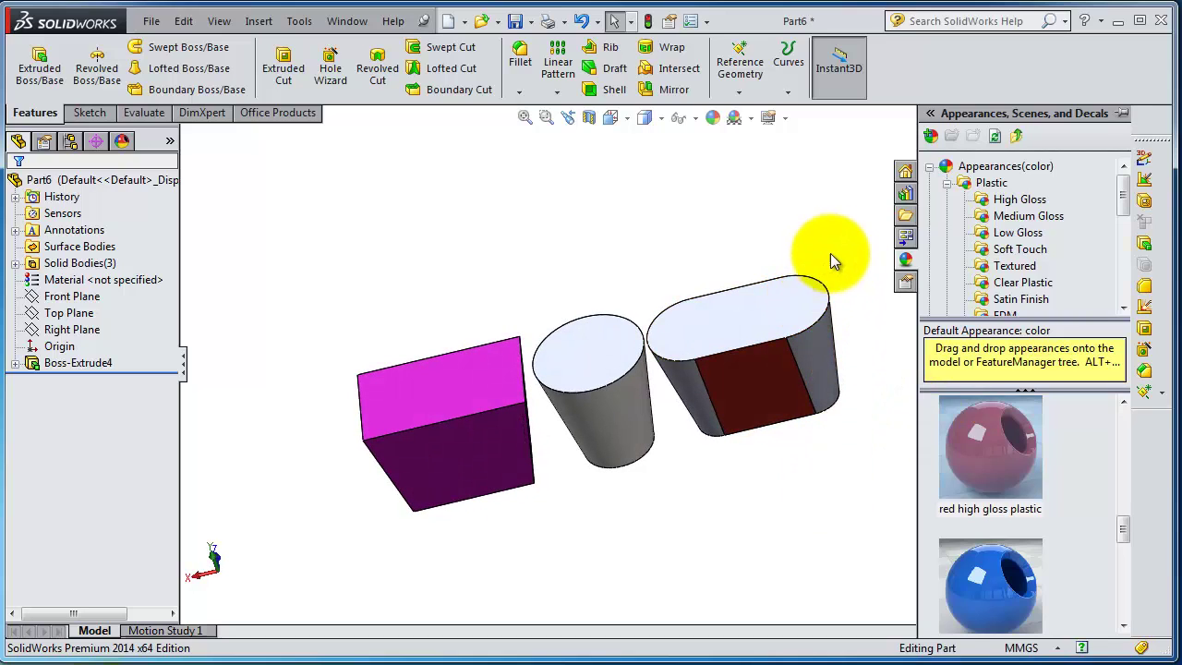
drag(836, 253, 668, 443)
middle_drag(929, 438, 831, 509)
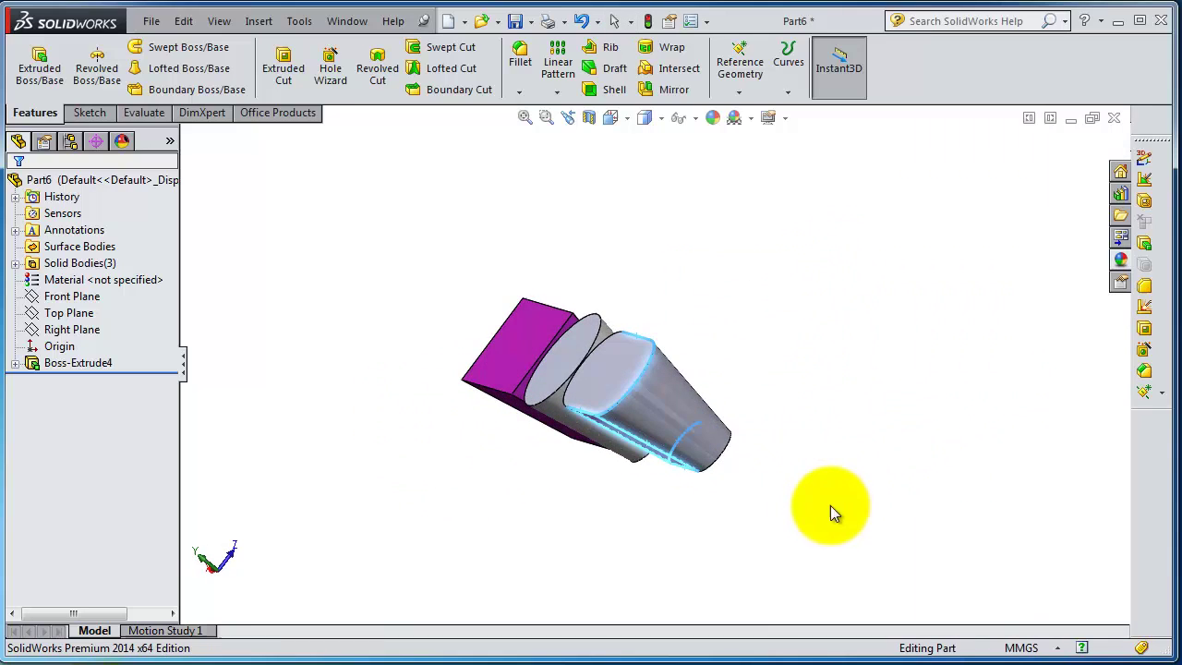
Step: Select Boss-Extrude4[3] under Solid Bodies and apply red high gloss plastic to it
click(14, 264)
click(109, 315)
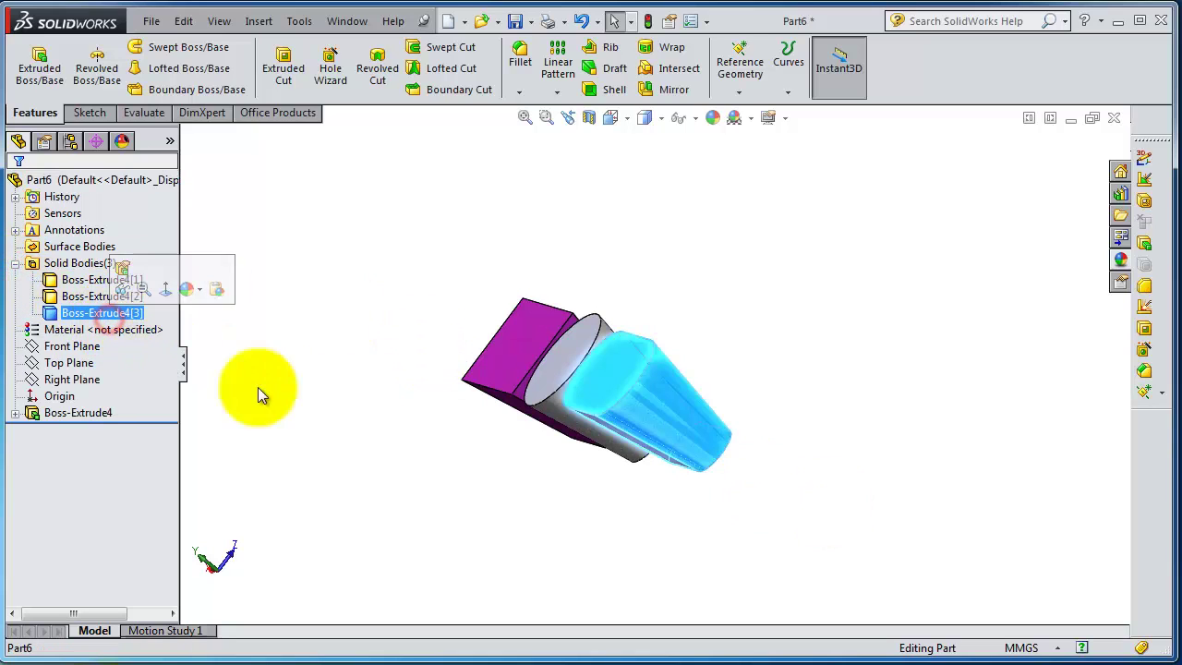
middle_drag(391, 475, 490, 383)
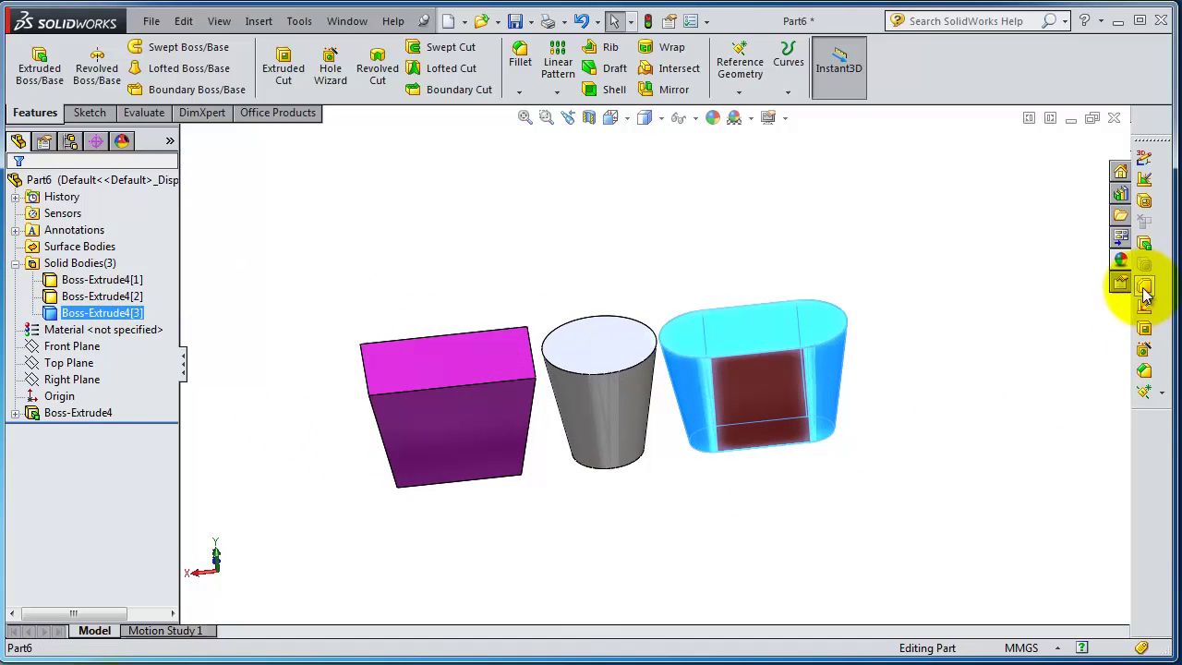
click(1120, 260)
click(989, 468)
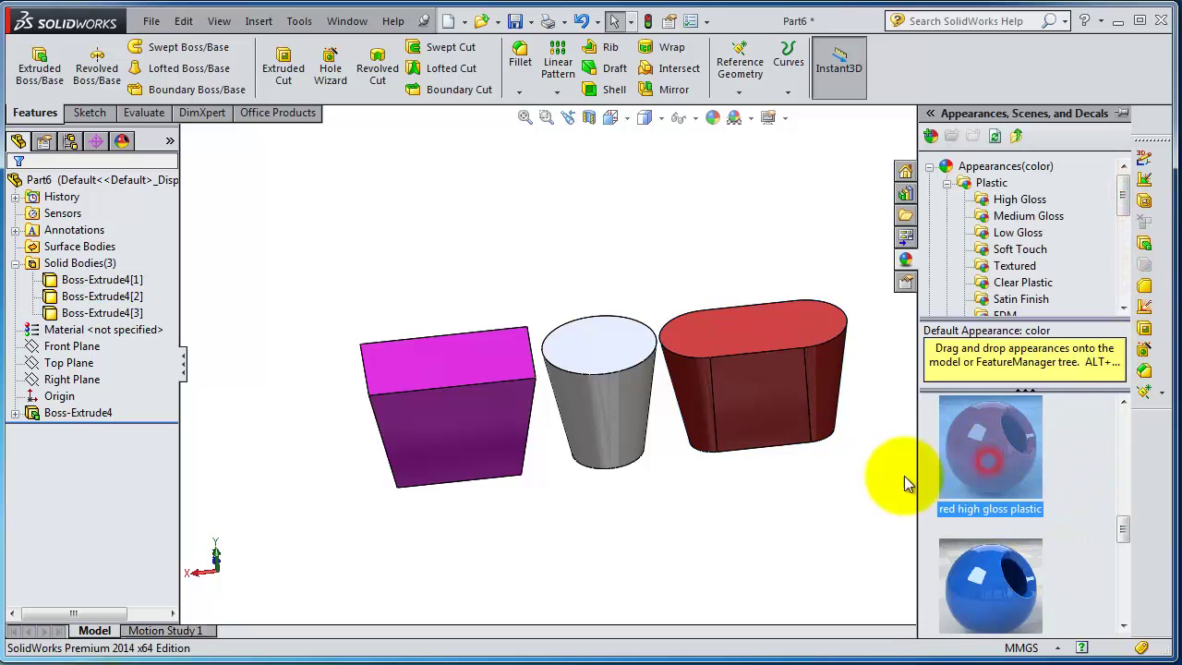
middle_drag(902, 478, 770, 501)
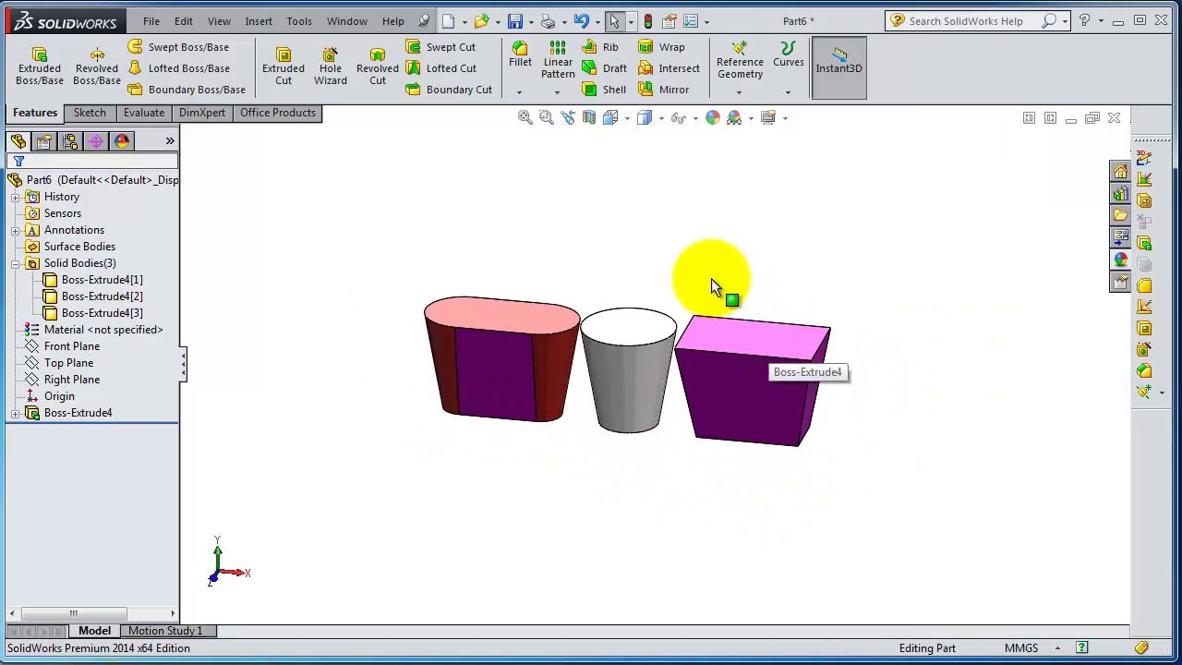
middle_drag(692, 272, 778, 323)
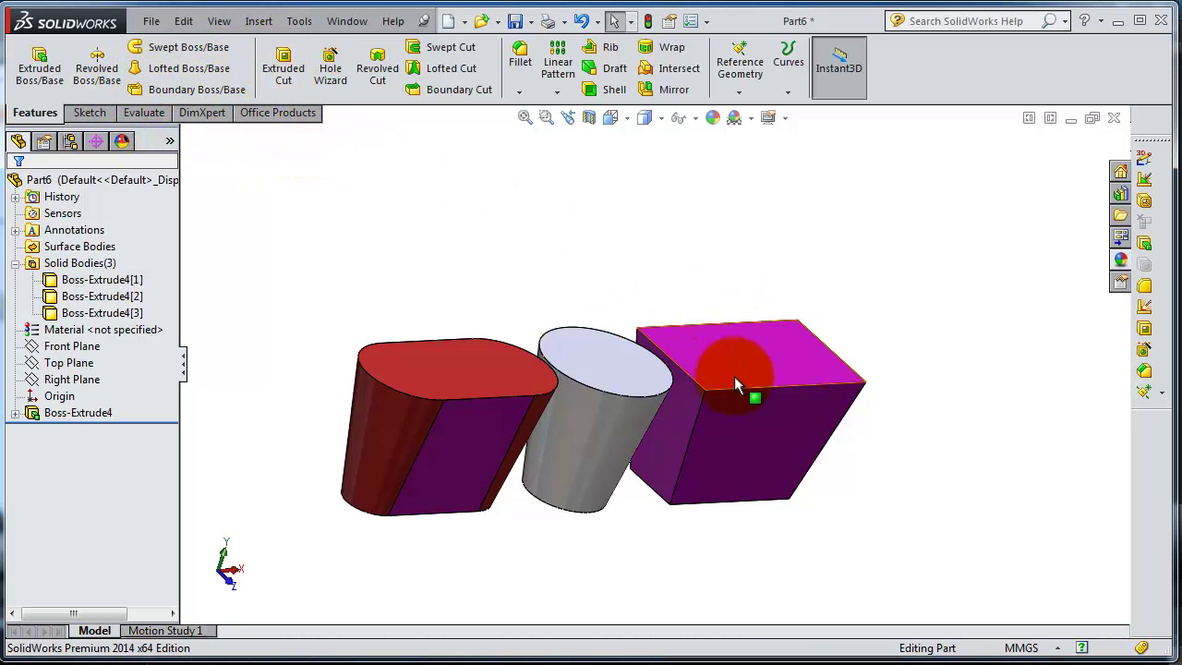
mouse_move(643, 526)
middle_down()
mouse_move(664, 541)
mouse_move(628, 541)
middle_up()
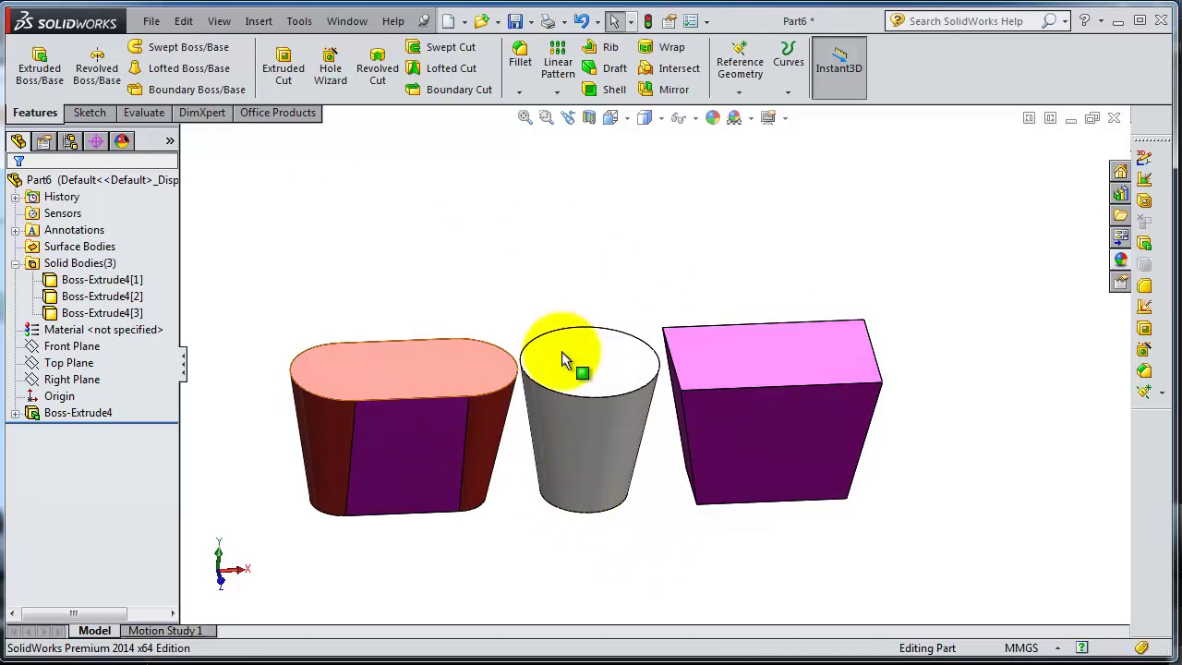
middle_drag(834, 270, 789, 242)
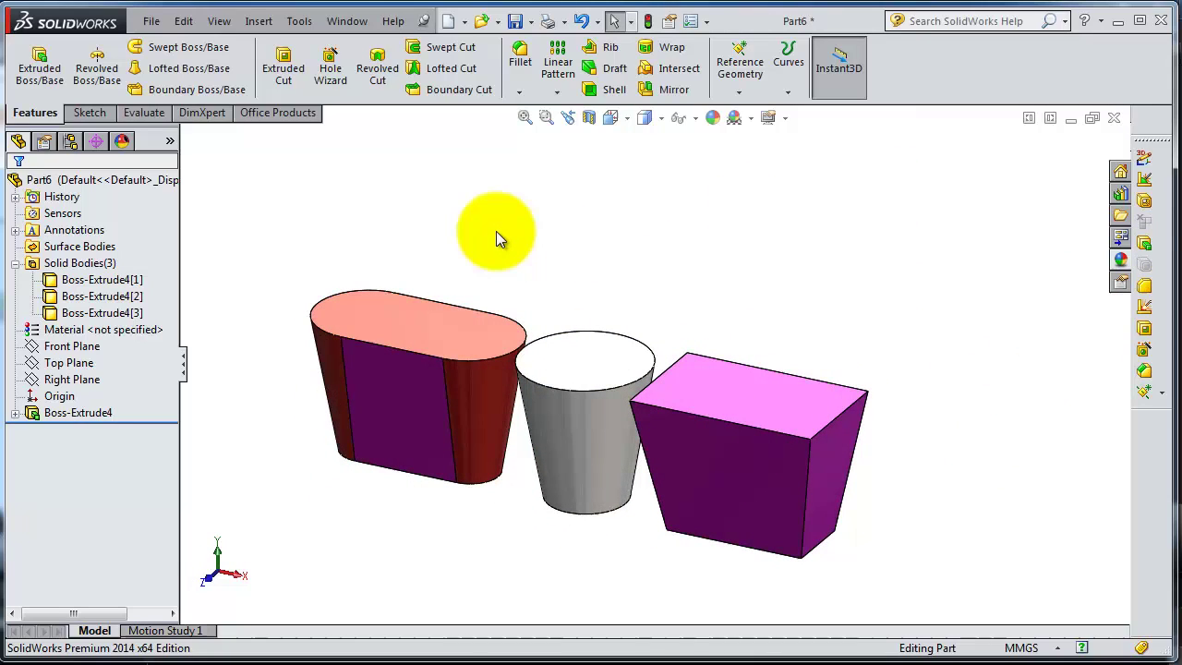